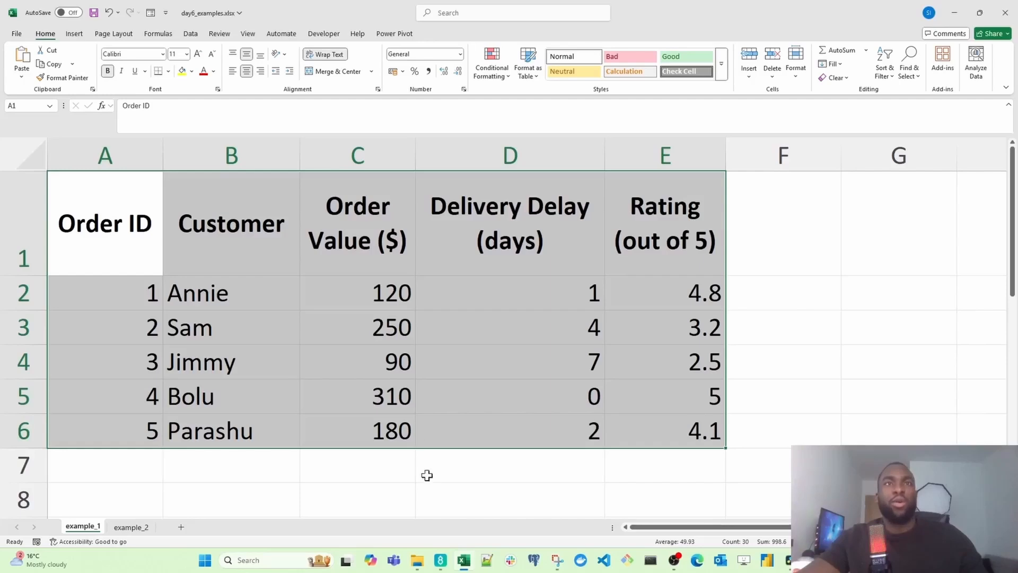
- Highlight Order Value cells C2:C6 that are less than 150 with Light Red Fill with Dark Red Text
{"action": "left_click_drag", "start_coordinate": [358, 286], "coordinate": [371, 404]}
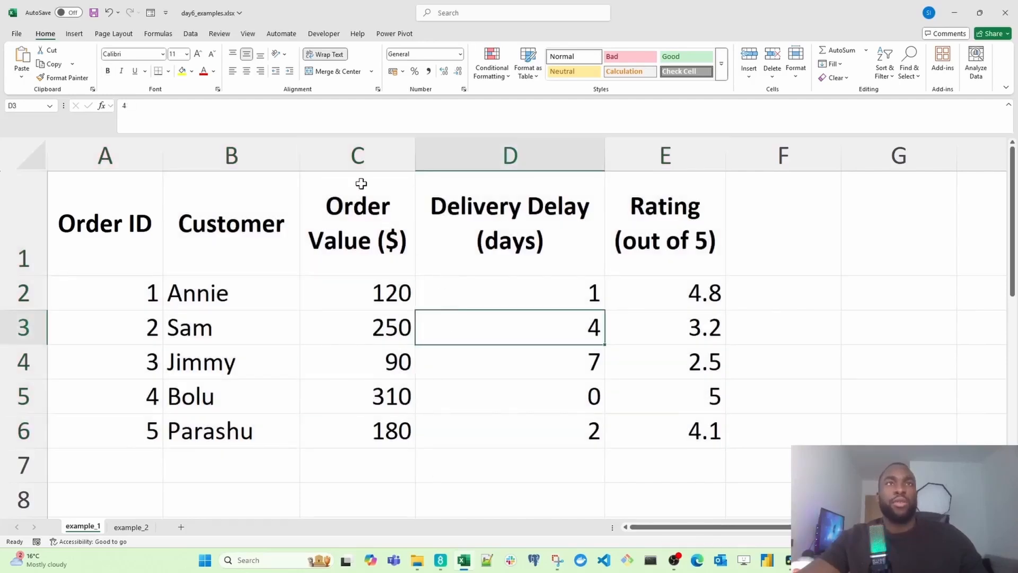
{"action": "left_click", "coordinate": [360, 159]}
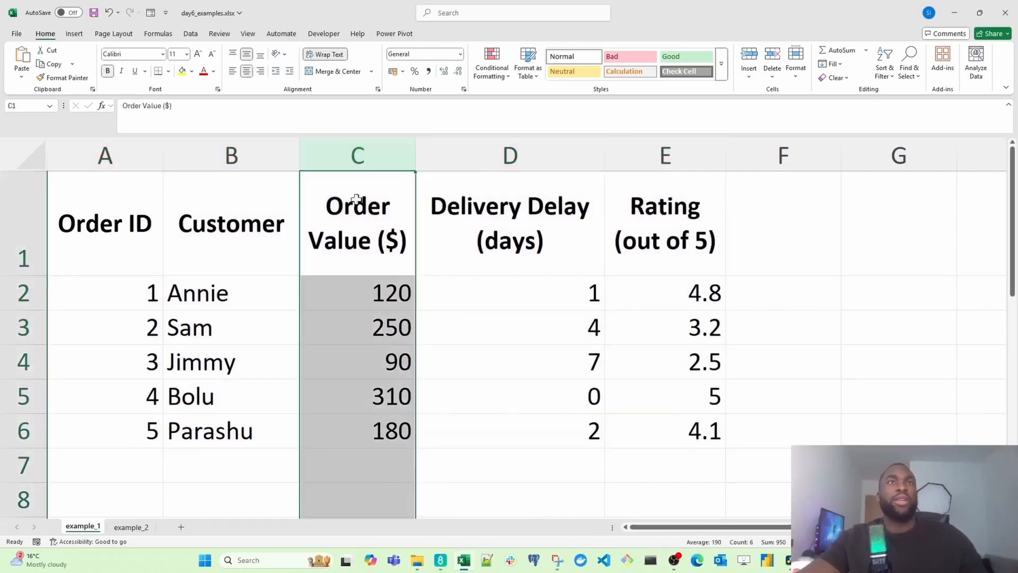
{"action": "left_click", "coordinate": [481, 311]}
{"action": "left_click_drag", "start_coordinate": [382, 289], "coordinate": [376, 431]}
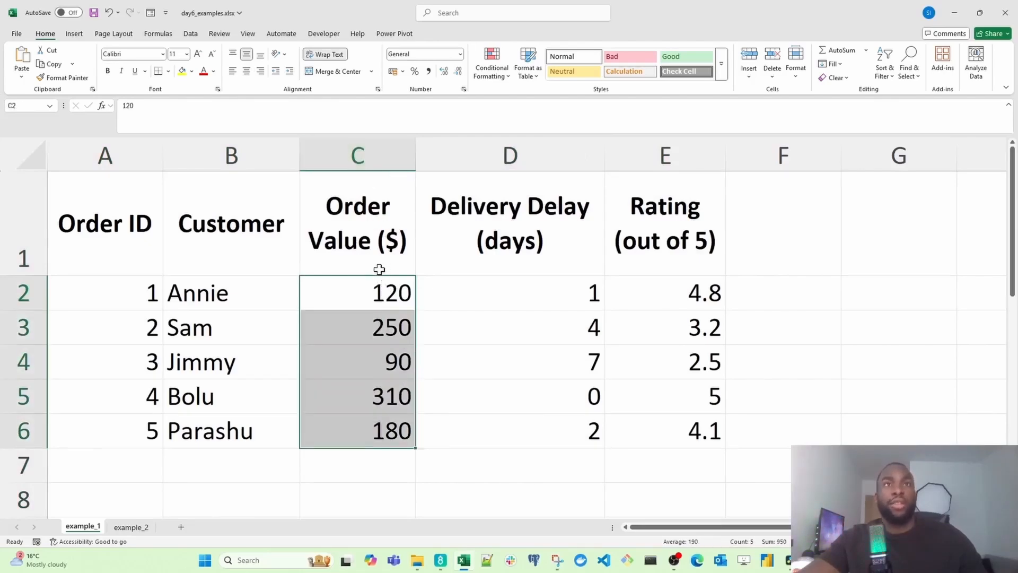
{"action": "left_click", "coordinate": [508, 78]}
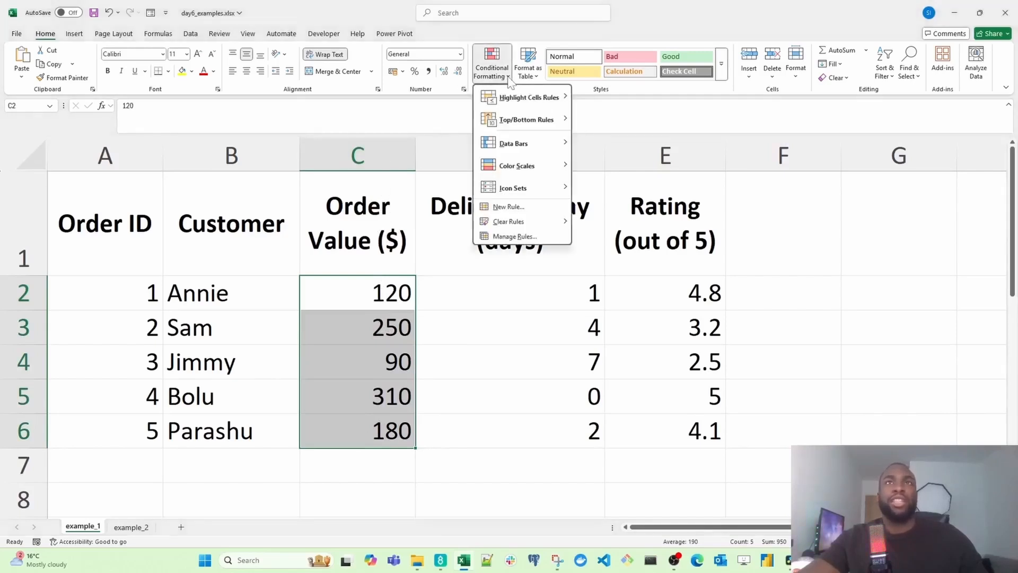
{"action": "mouse_move", "coordinate": [508, 102]}
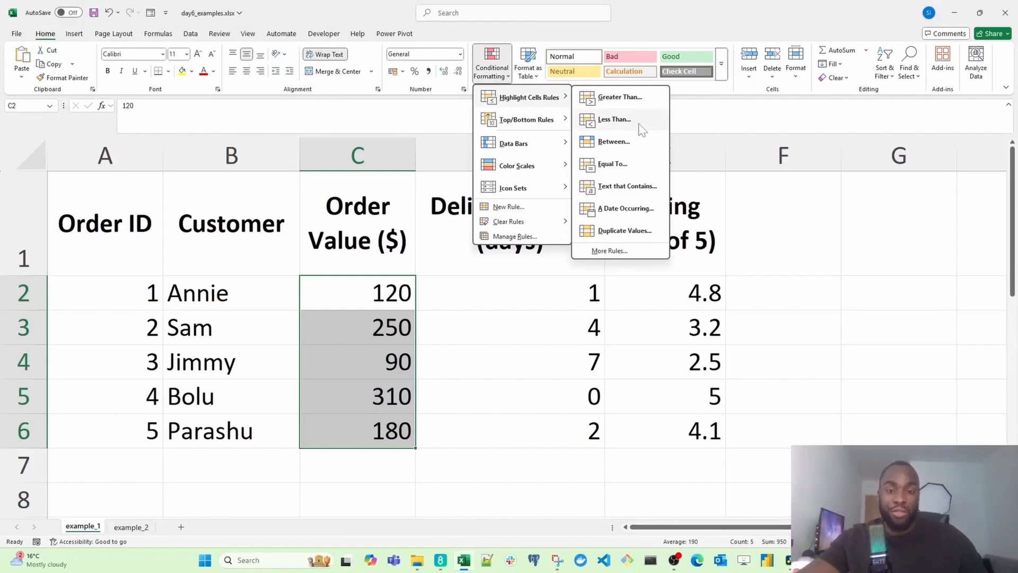
{"action": "left_click", "coordinate": [614, 120]}
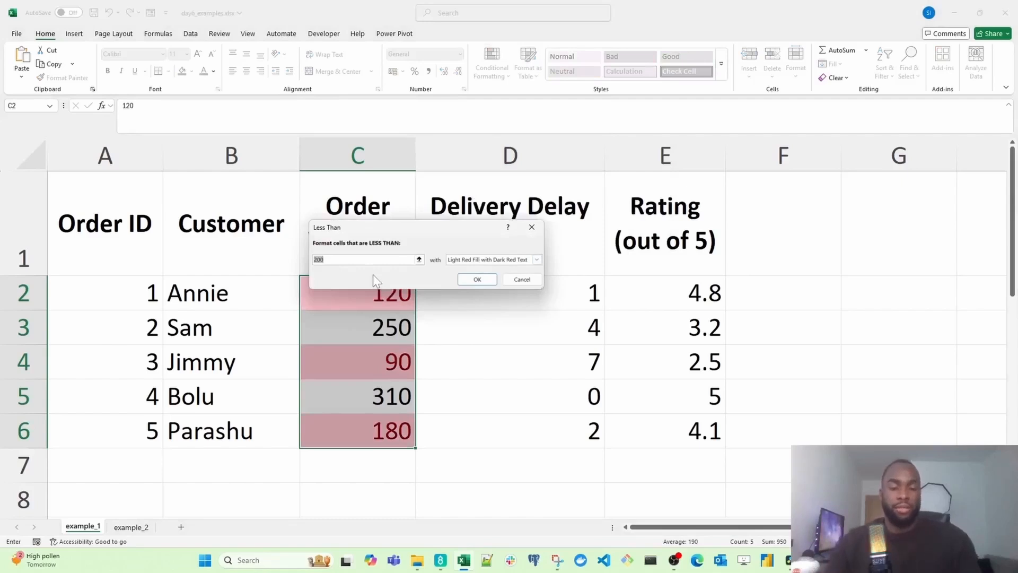
{"action": "type", "text": "150"}
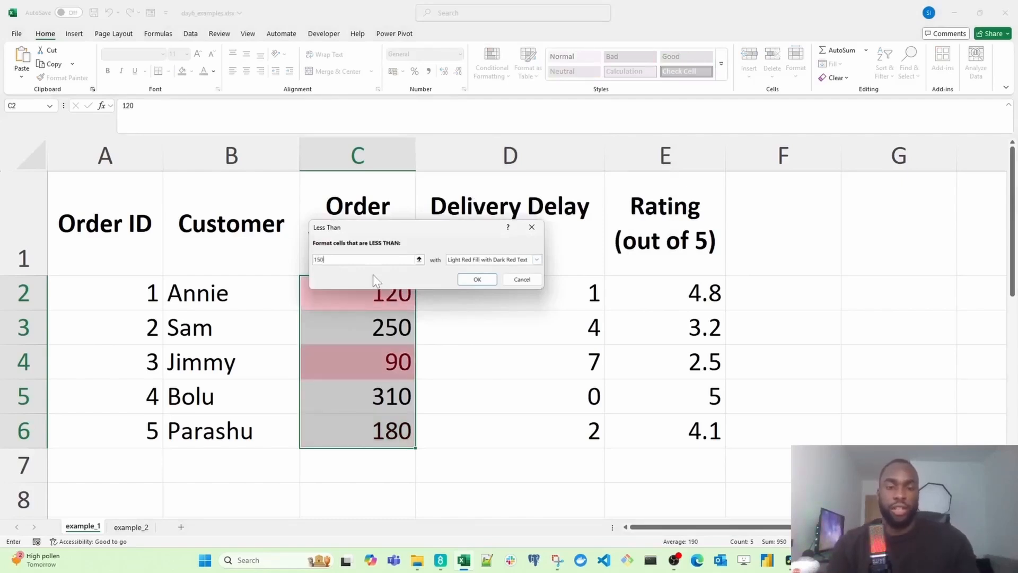
{"action": "left_click", "coordinate": [477, 279]}
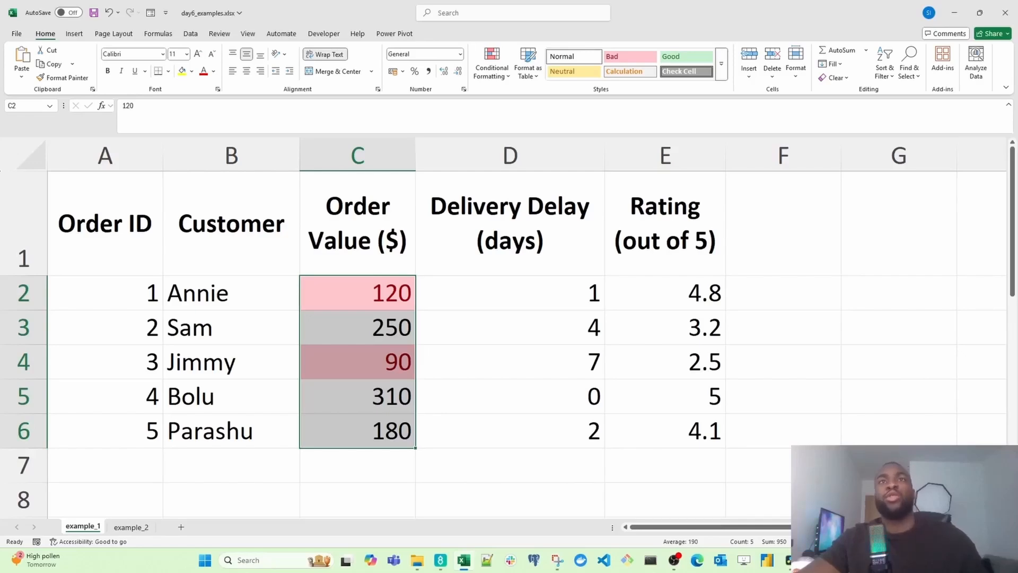
- Highlight Delivery Delay cells D2:D6 equal to 0 with Green Fill with Dark Green Text
{"action": "left_click", "coordinate": [532, 289]}
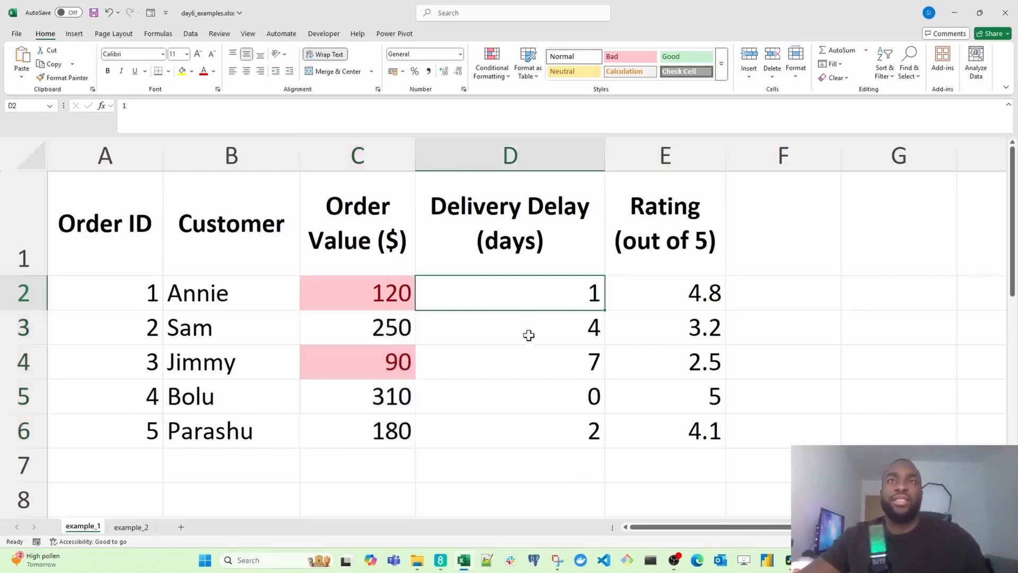
{"action": "key", "text": "ctrl+shift+Down"}
{"action": "left_click_drag", "start_coordinate": [520, 199], "coordinate": [520, 432]}
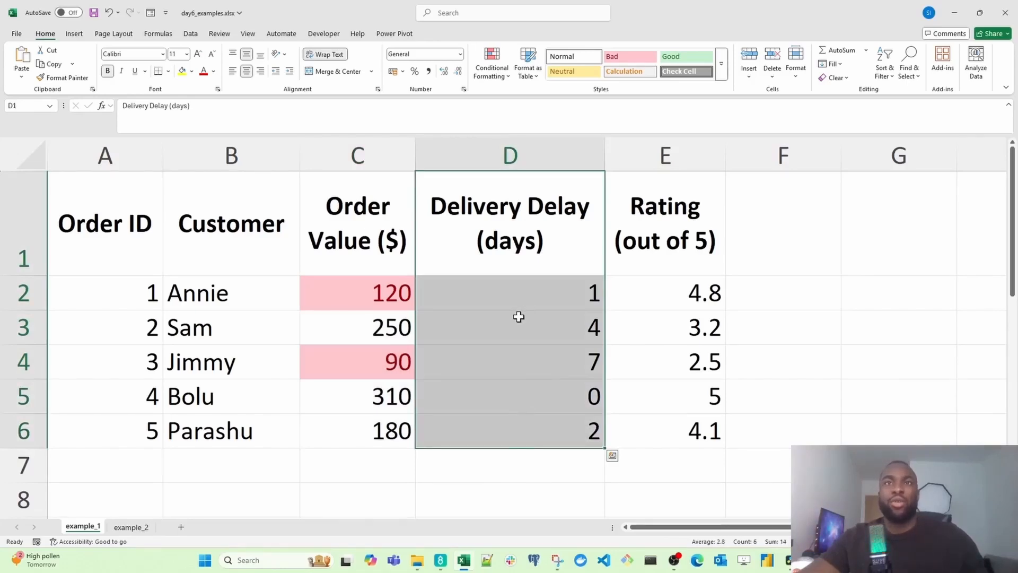
{"action": "left_click", "coordinate": [528, 294]}
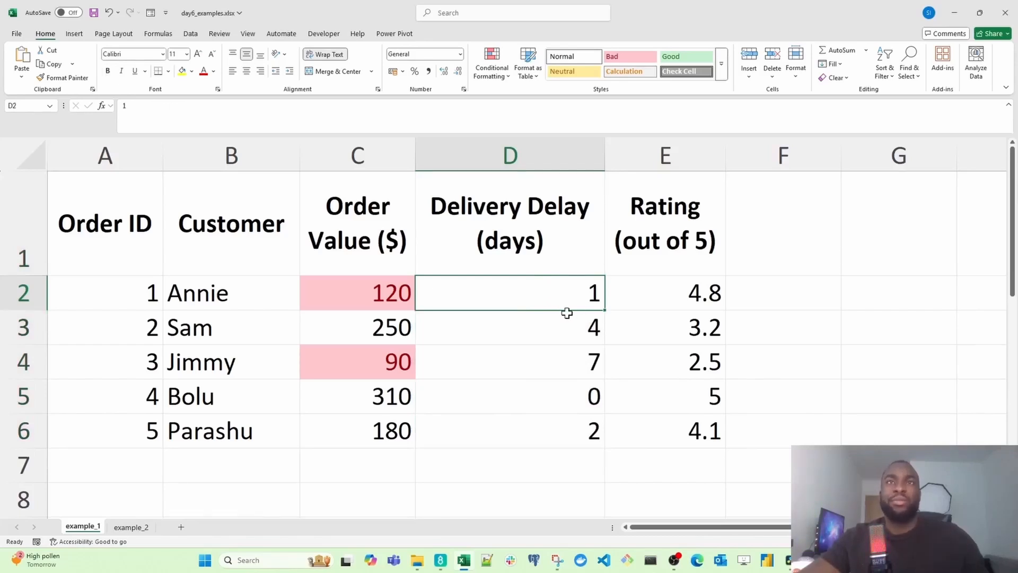
{"action": "left_click_drag", "start_coordinate": [545, 297], "coordinate": [552, 421]}
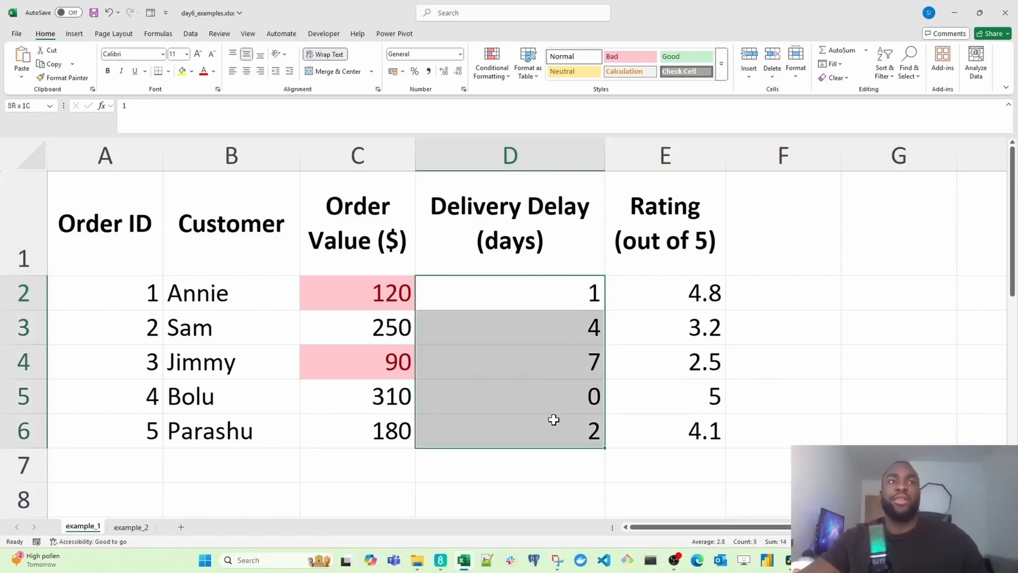
{"action": "left_click", "coordinate": [508, 76]}
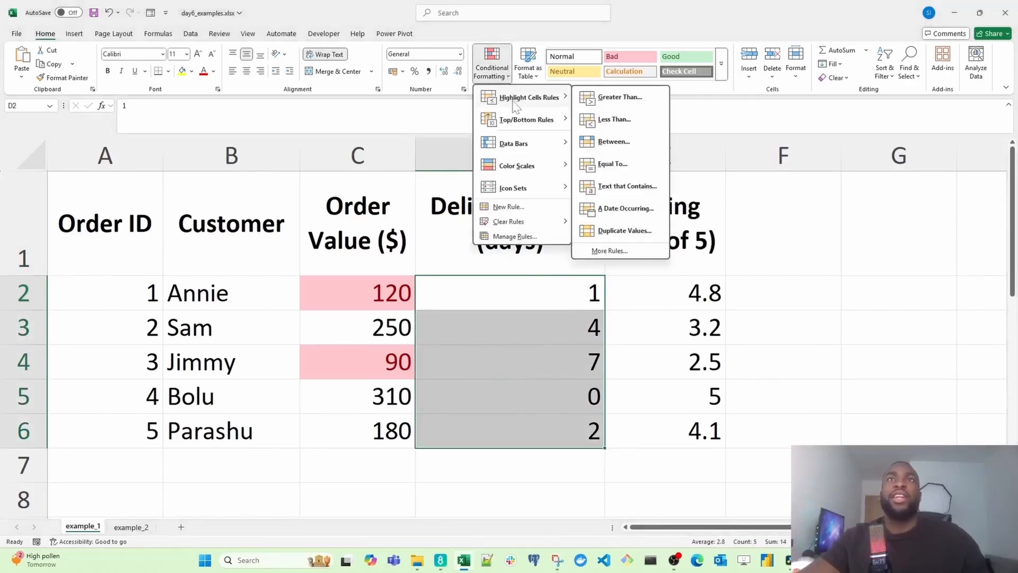
{"action": "left_click", "coordinate": [639, 165]}
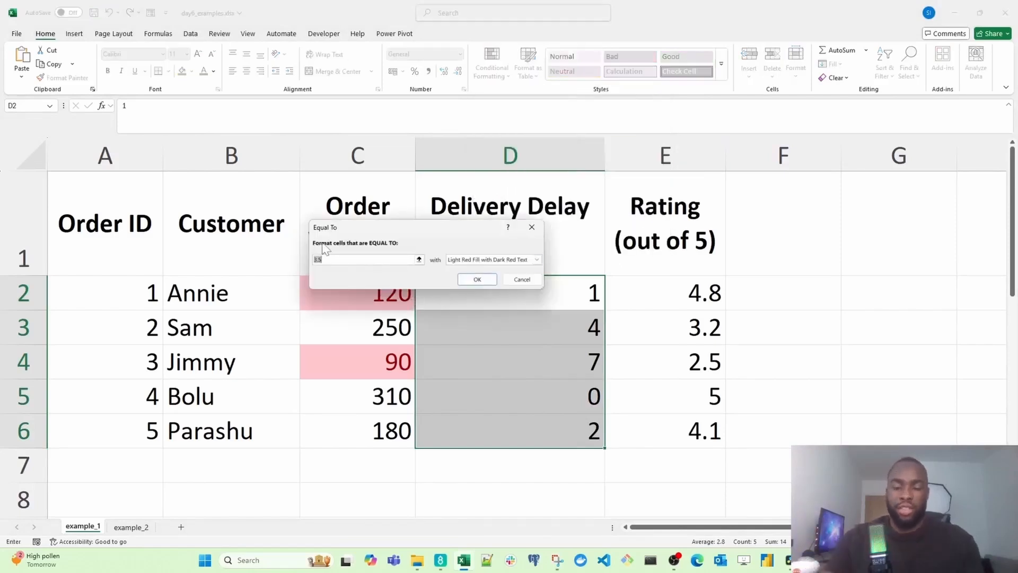
{"action": "type", "text": "0"}
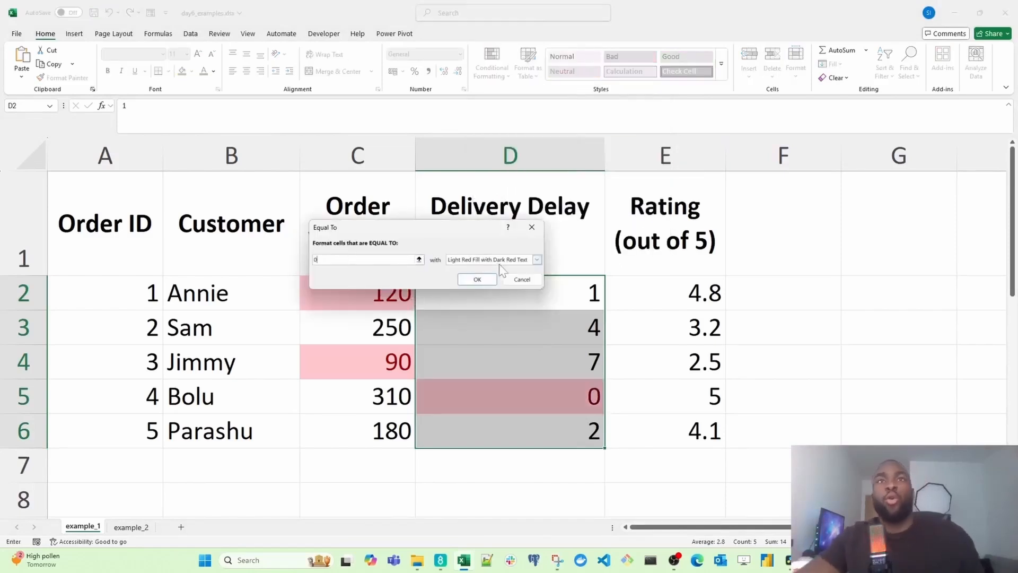
{"action": "left_click", "coordinate": [537, 259]}
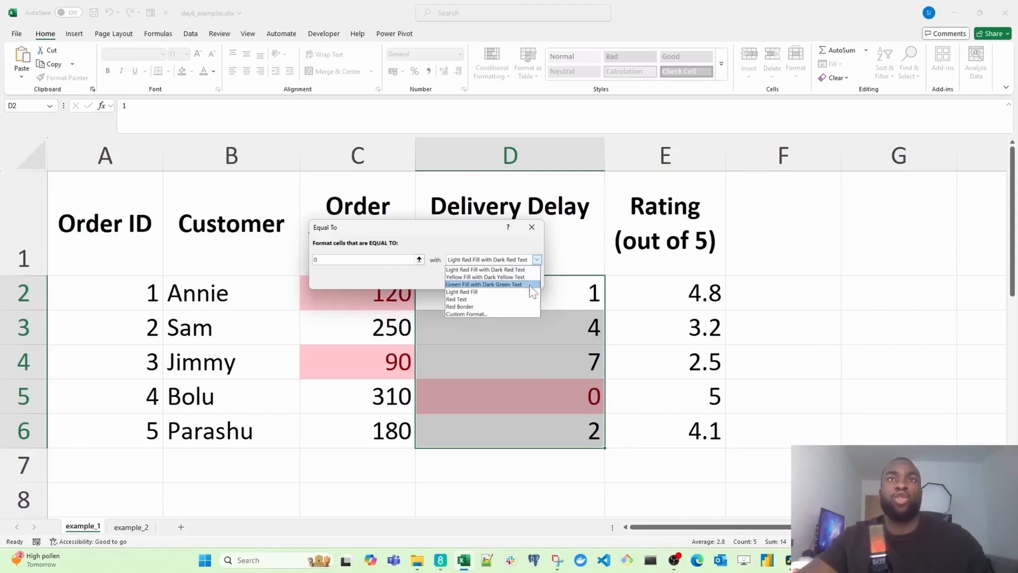
{"action": "left_click", "coordinate": [532, 285]}
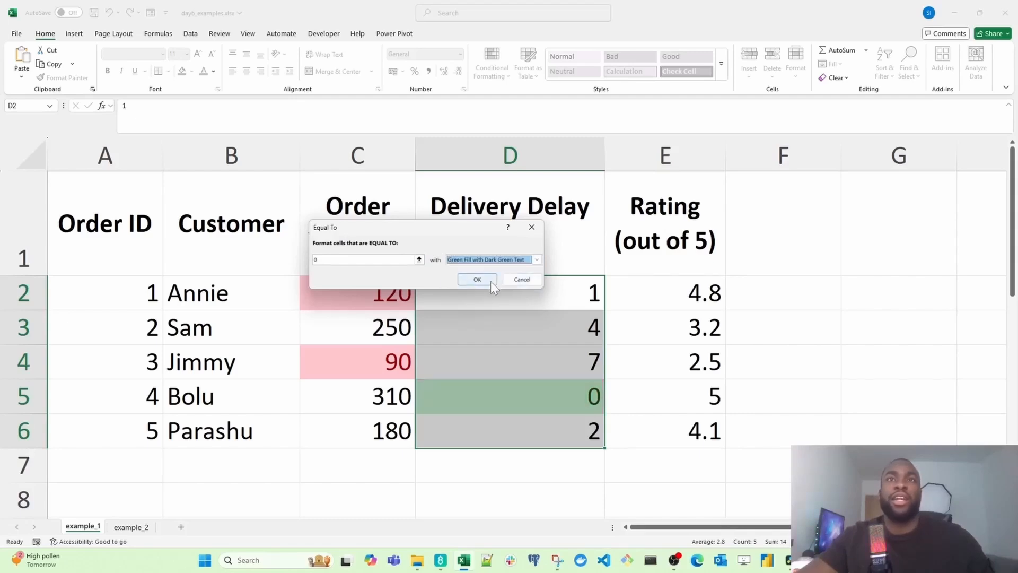
{"action": "left_click", "coordinate": [477, 279]}
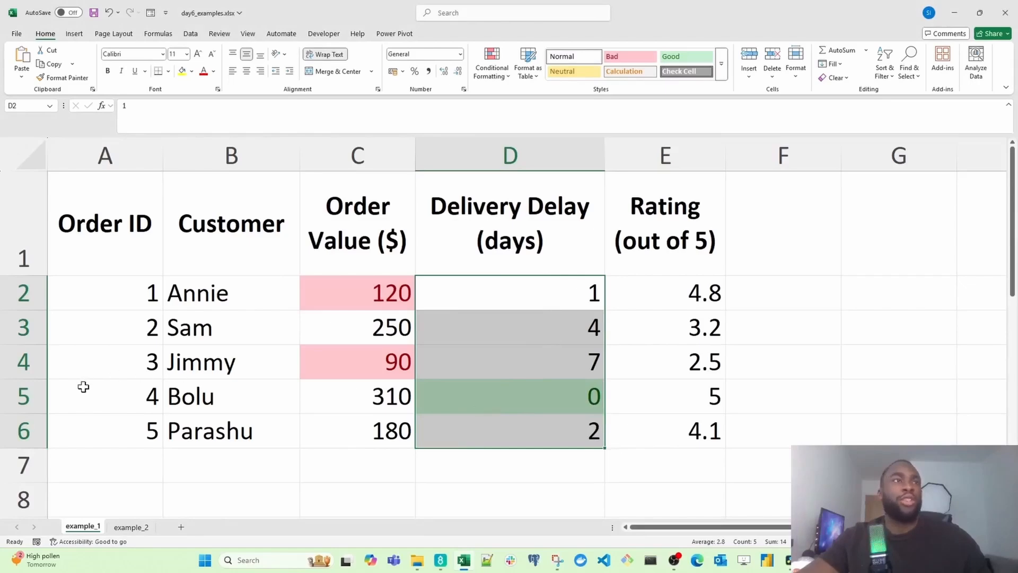
{"action": "left_click", "coordinate": [23, 395]}
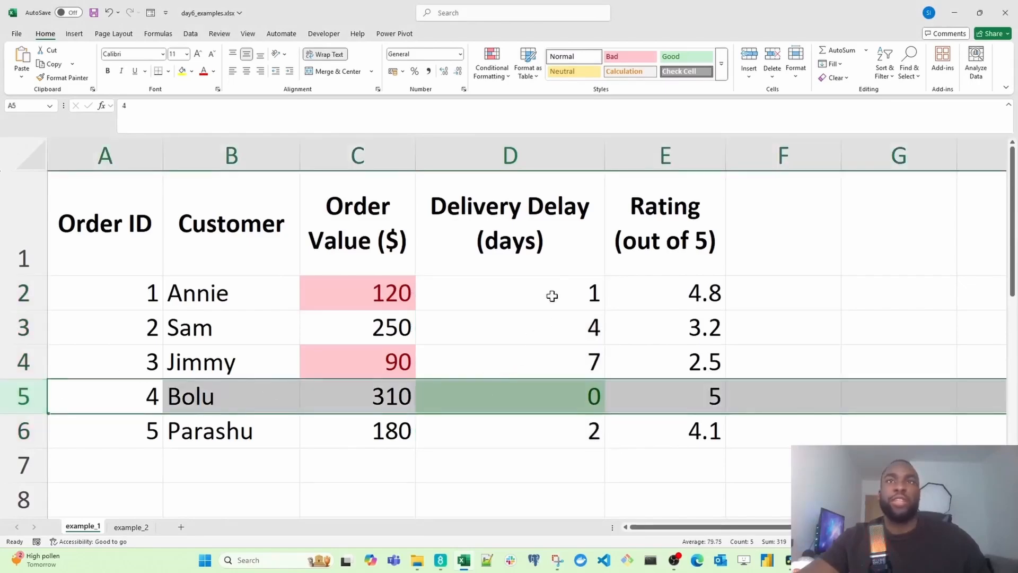
- Highlight Rating cells E2:E6 that are less than 3.5 with Yellow Fill with Dark Yellow Text
{"action": "left_click_drag", "start_coordinate": [552, 296], "coordinate": [541, 443]}
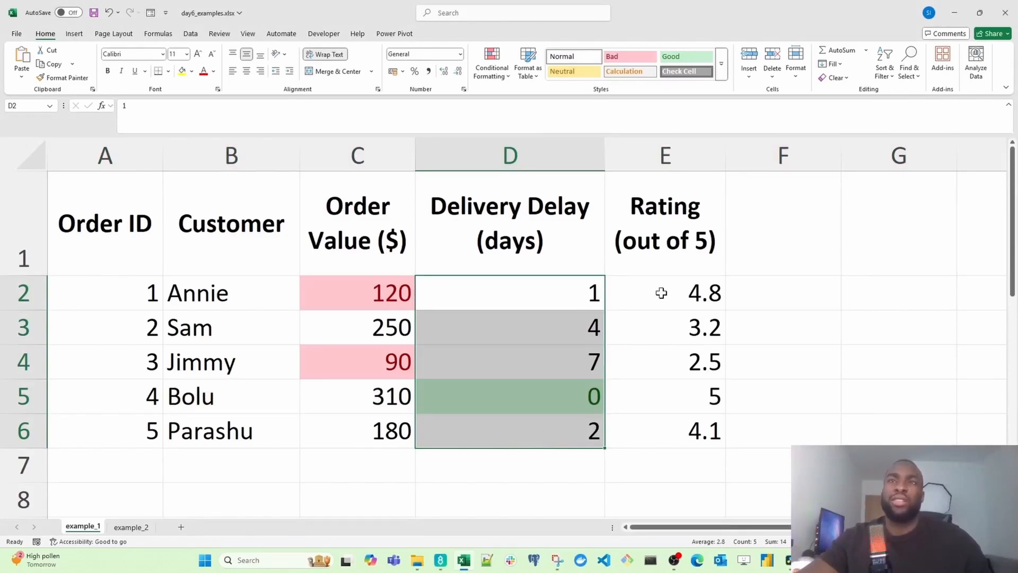
{"action": "left_click_drag", "start_coordinate": [661, 292], "coordinate": [648, 418]}
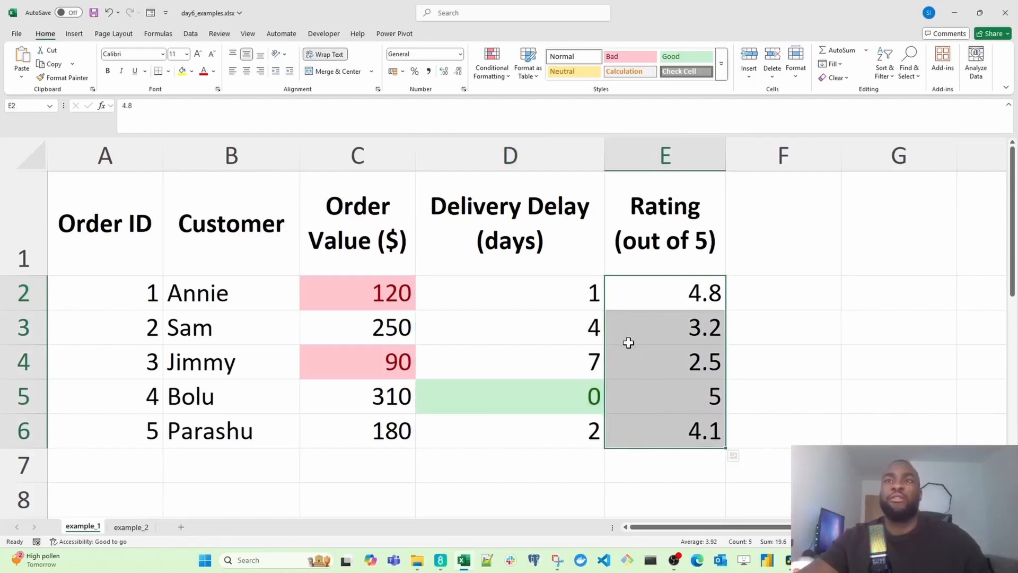
{"action": "left_click", "coordinate": [498, 69]}
{"action": "mouse_move", "coordinate": [517, 100]}
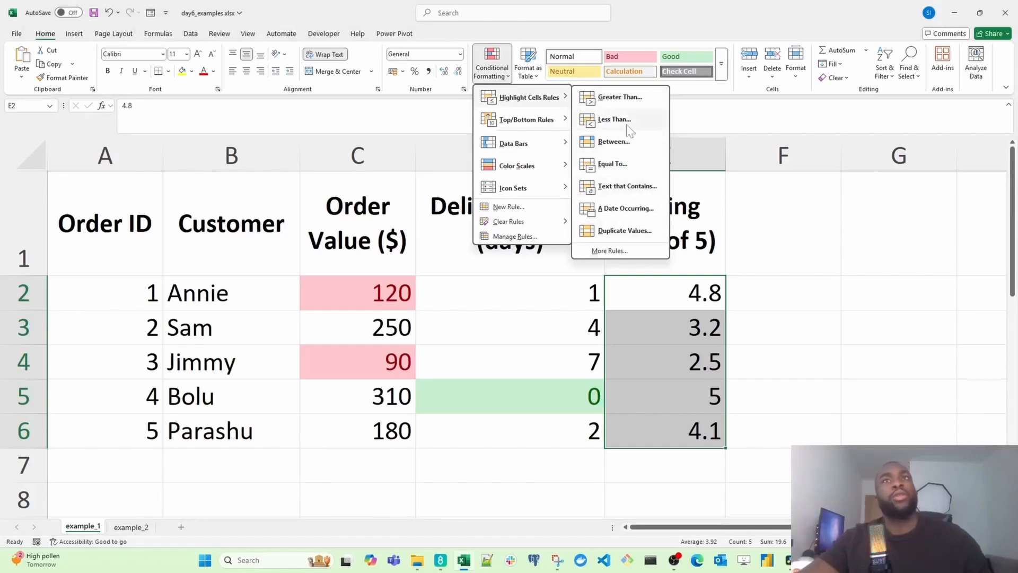
{"action": "left_click", "coordinate": [644, 123]}
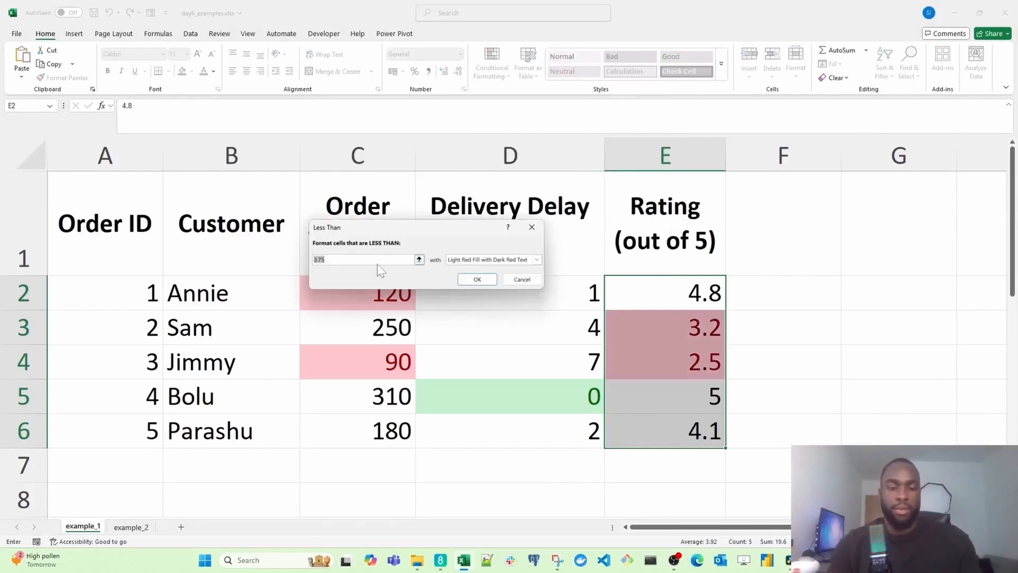
{"action": "type", "text": "3.5"}
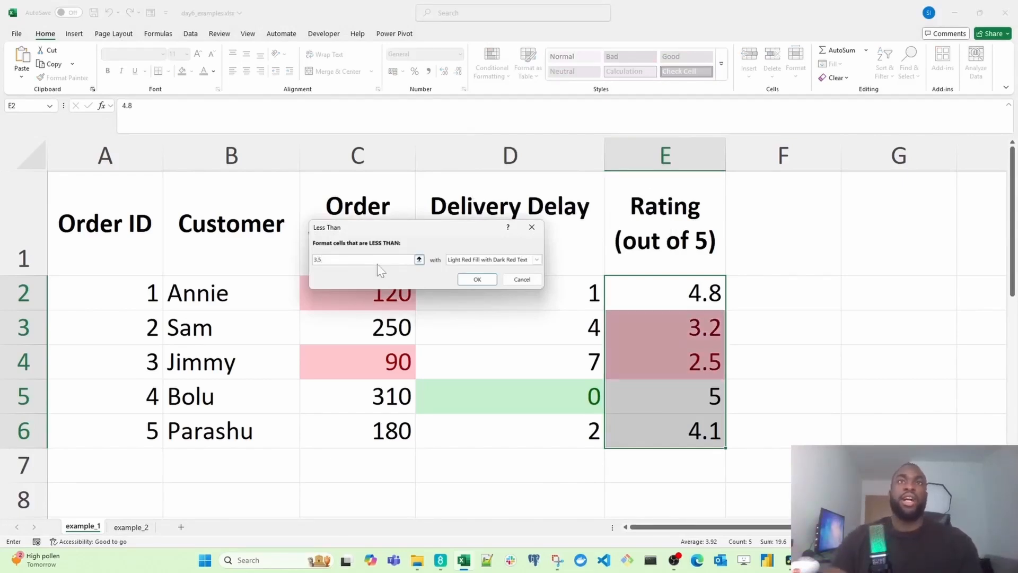
{"action": "left_click", "coordinate": [536, 259]}
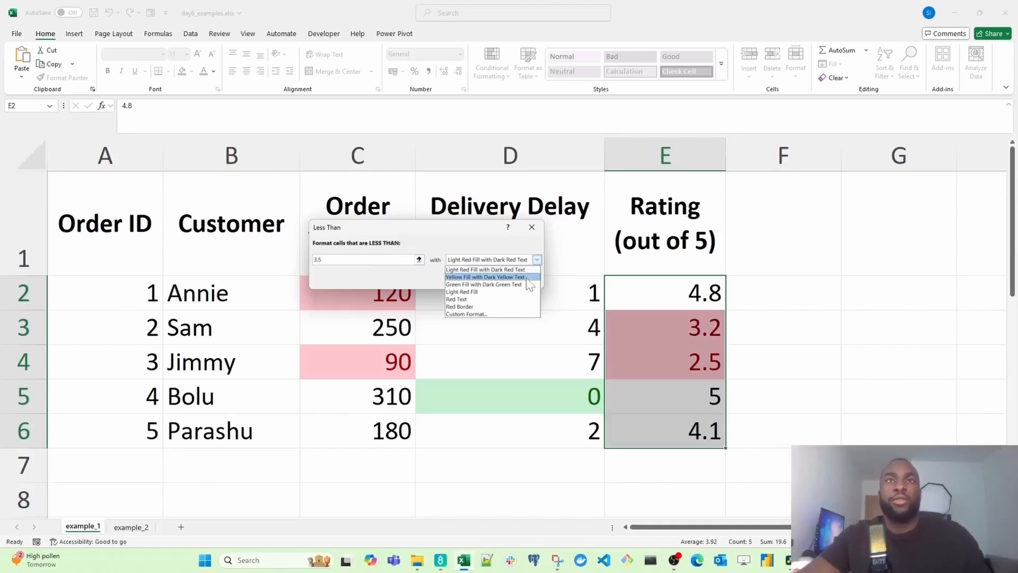
{"action": "left_click", "coordinate": [484, 277]}
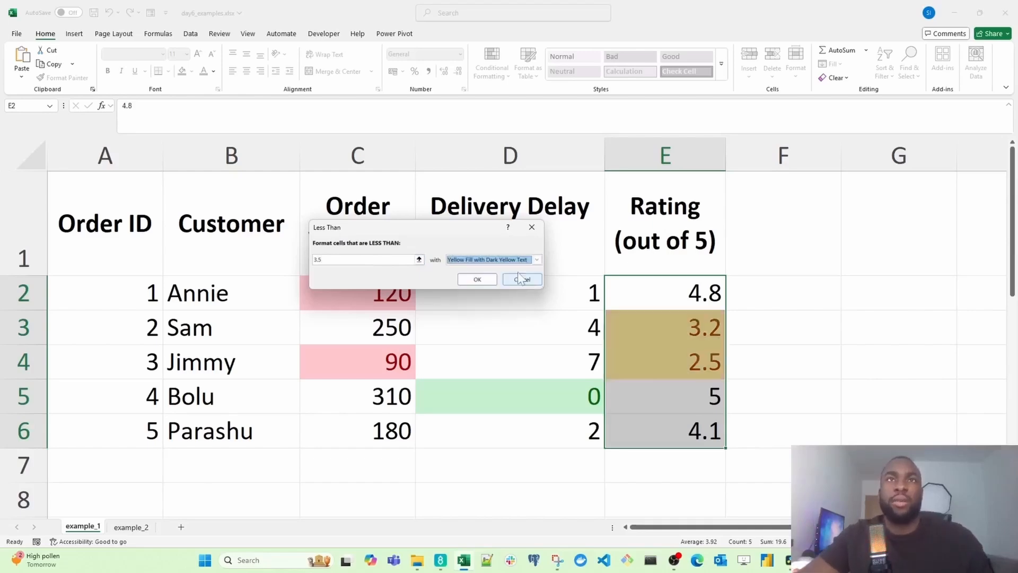
{"action": "left_click", "coordinate": [491, 282]}
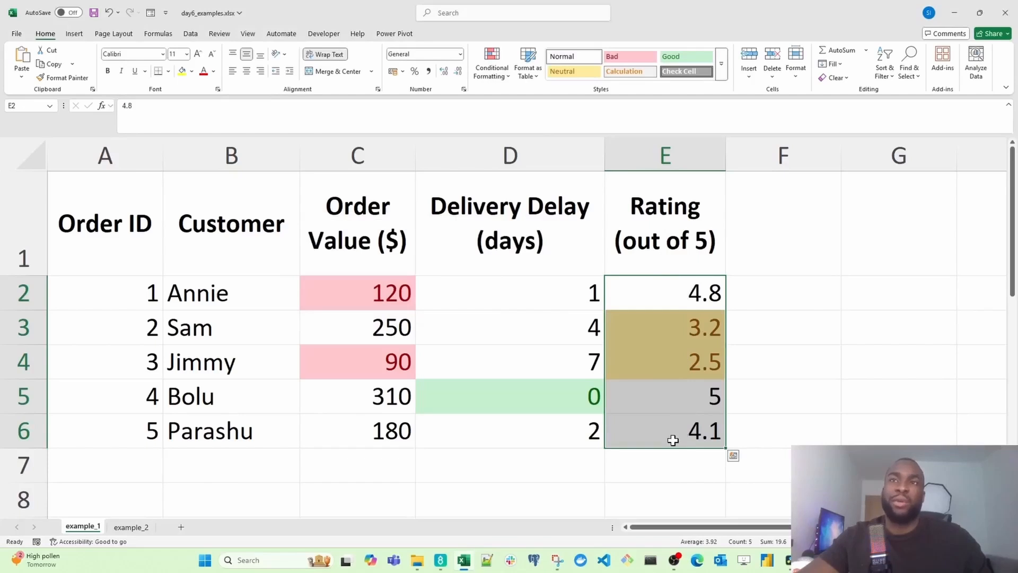
- Examine the conditionally highlighted cells in the Order Value, Delivery Delay and Rating columns, including the whole row 5 order
{"action": "left_click", "coordinate": [125, 229]}
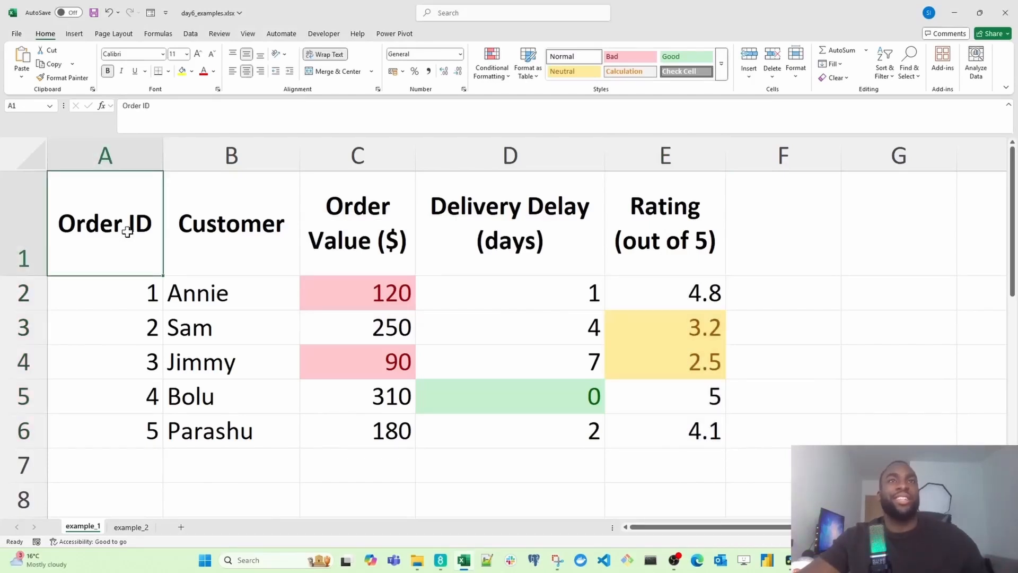
{"action": "left_click", "coordinate": [389, 358]}
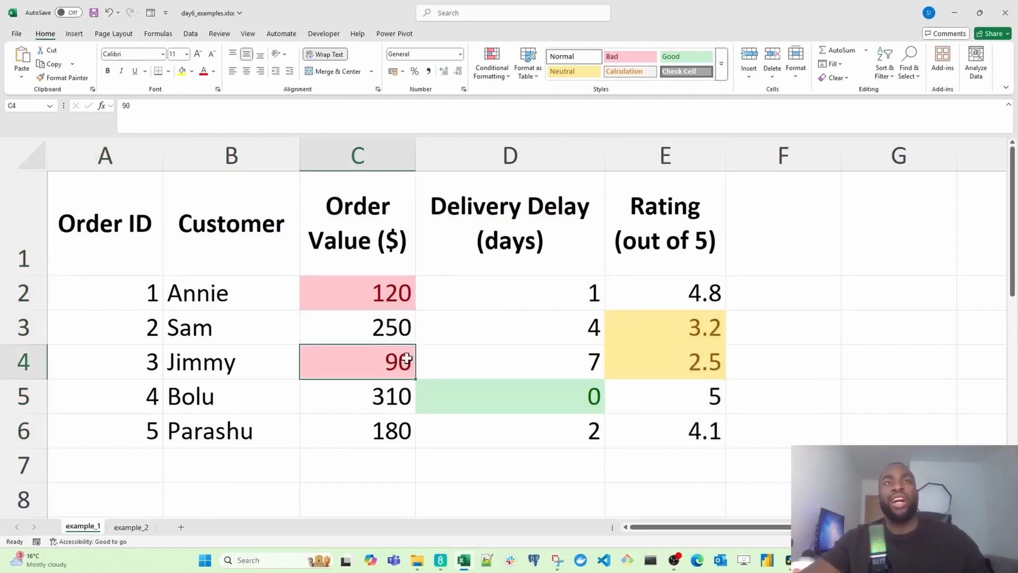
{"action": "left_click", "coordinate": [396, 303]}
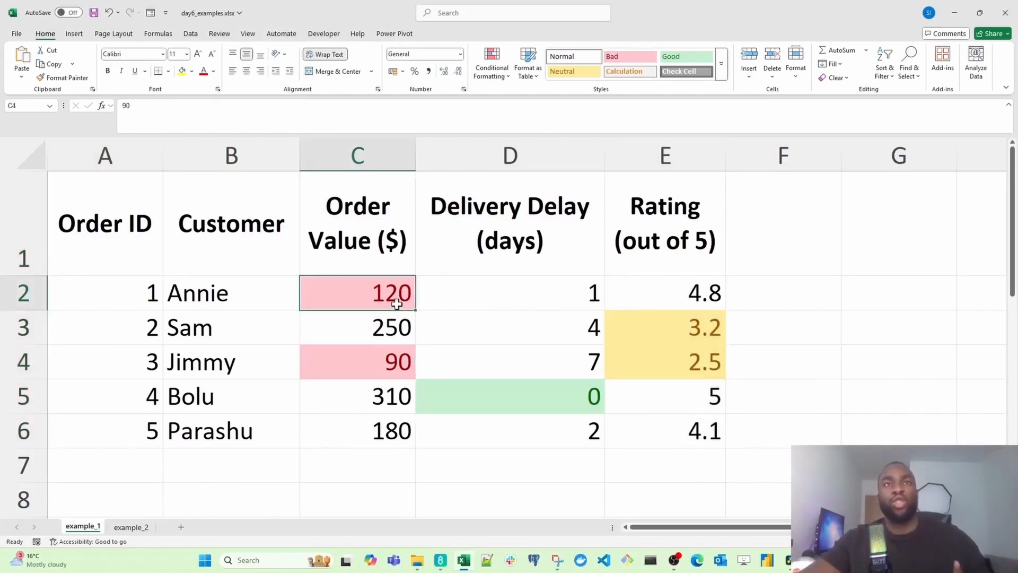
{"action": "left_click", "coordinate": [400, 371]}
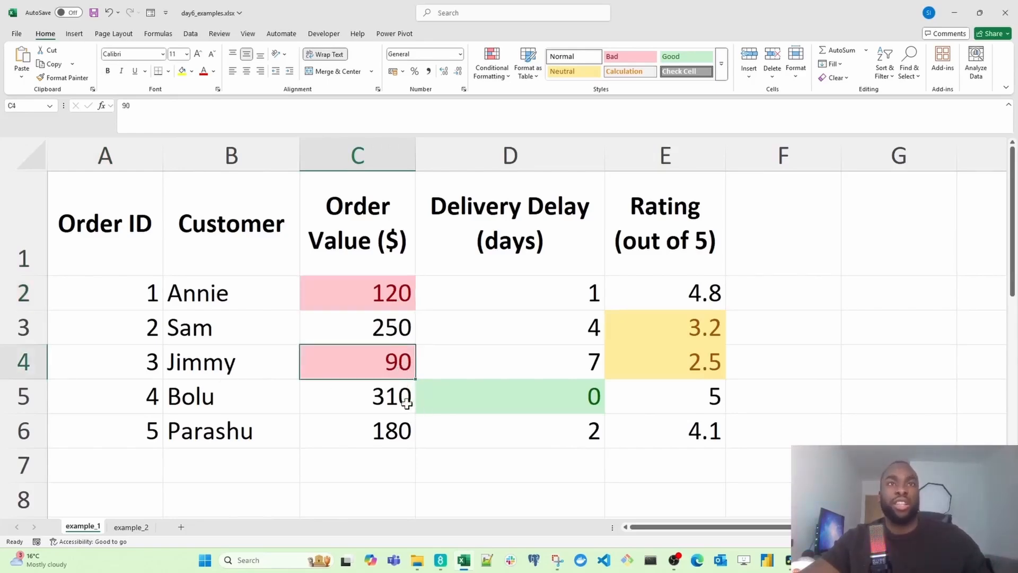
{"action": "left_click", "coordinate": [537, 399]}
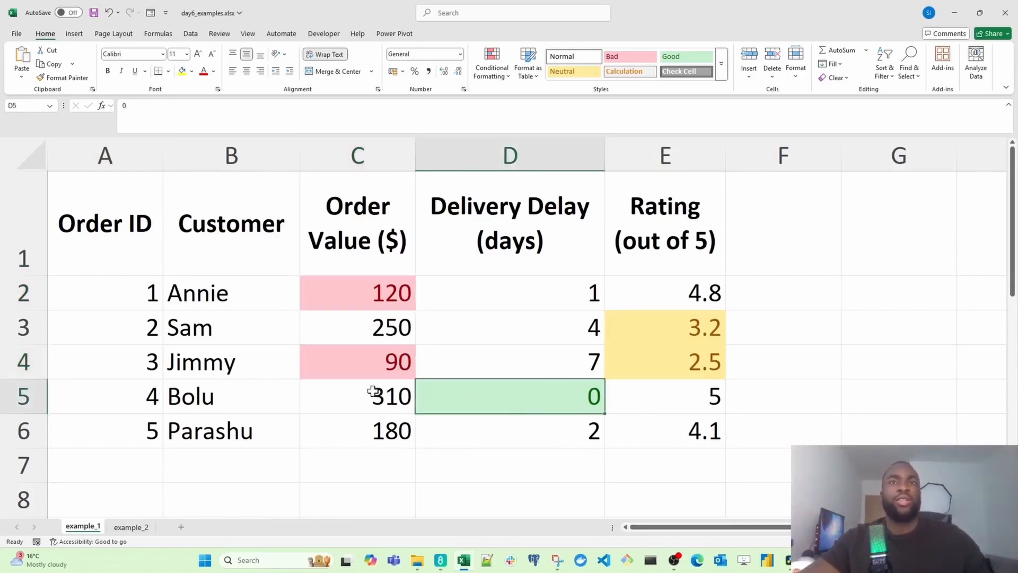
{"action": "left_click", "coordinate": [32, 395]}
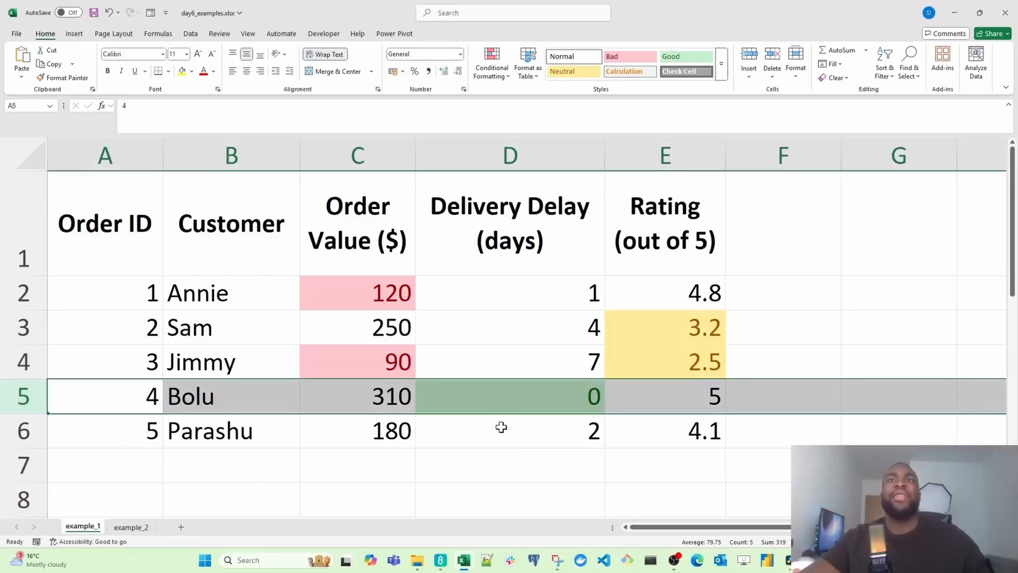
{"action": "left_click_drag", "start_coordinate": [639, 331], "coordinate": [662, 362]}
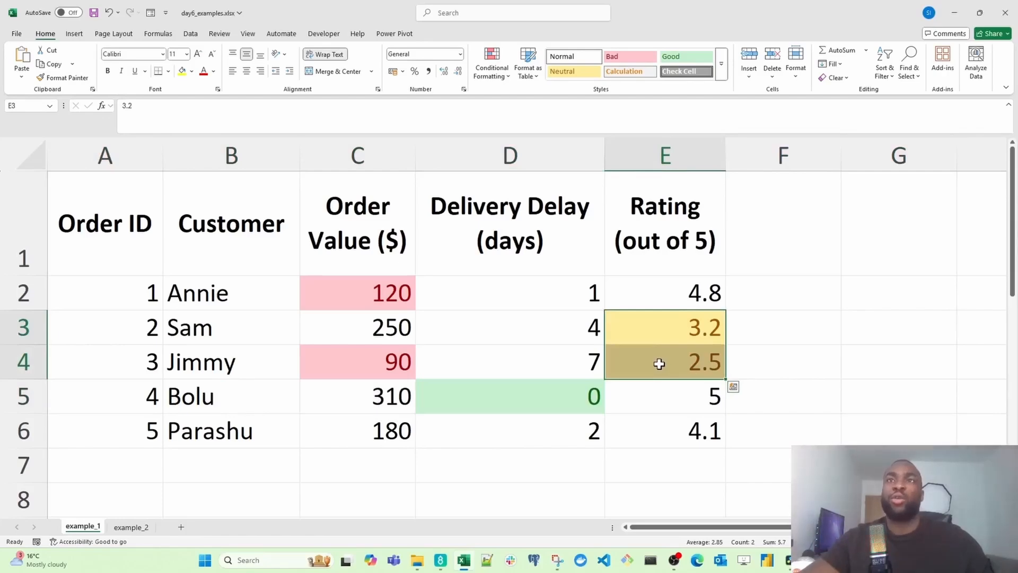
{"action": "left_click_drag", "start_coordinate": [377, 286], "coordinate": [380, 365]}
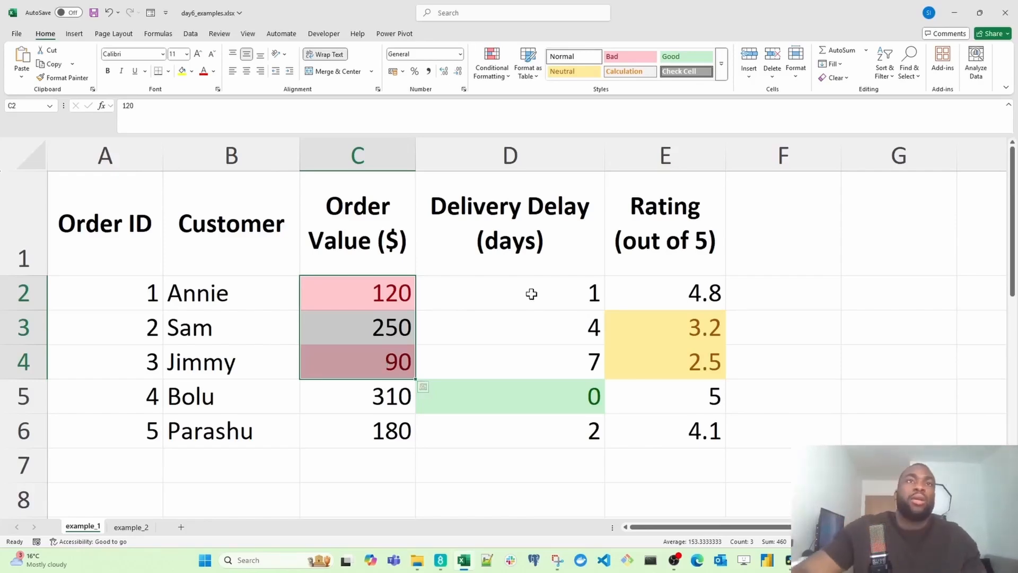
- Examine the Order Value column, the row 5 order and the Delivery Delay cells D2:D6, focusing on the green-highlighted cell
{"action": "left_click", "coordinate": [387, 420], "text": "shift"}
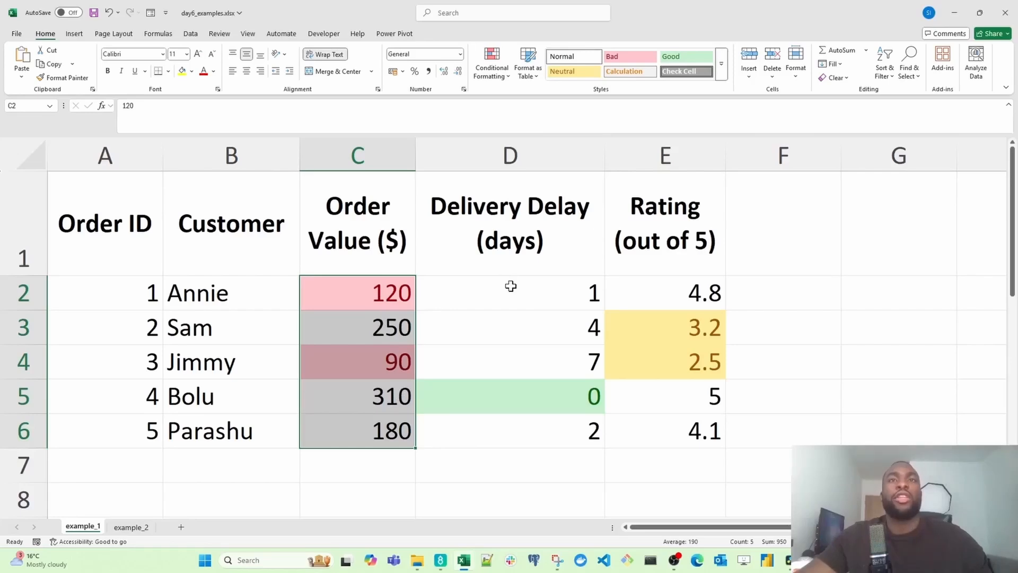
{"action": "left_click", "coordinate": [477, 398]}
{"action": "left_click", "coordinate": [23, 396]}
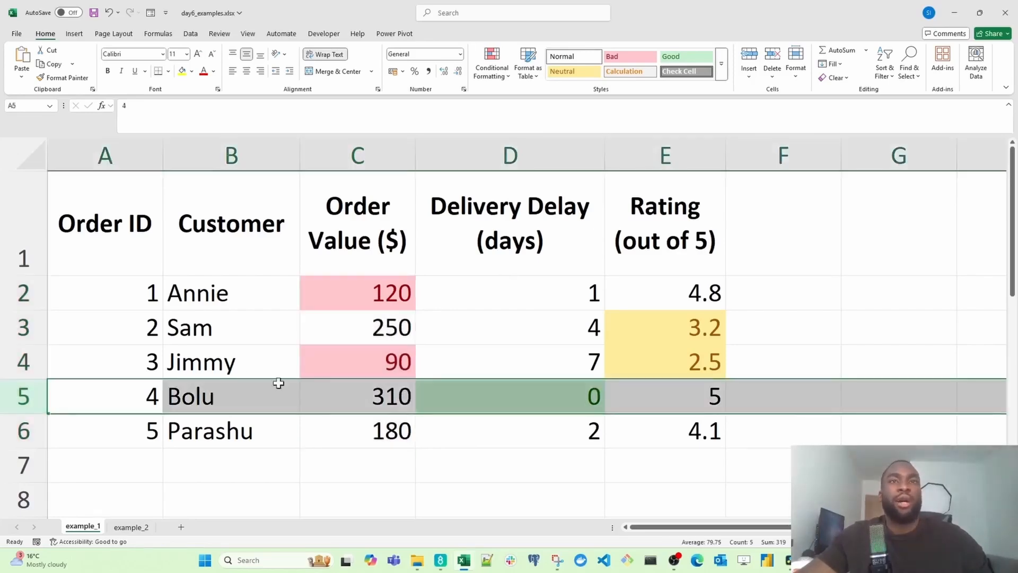
{"action": "left_click", "coordinate": [546, 395]}
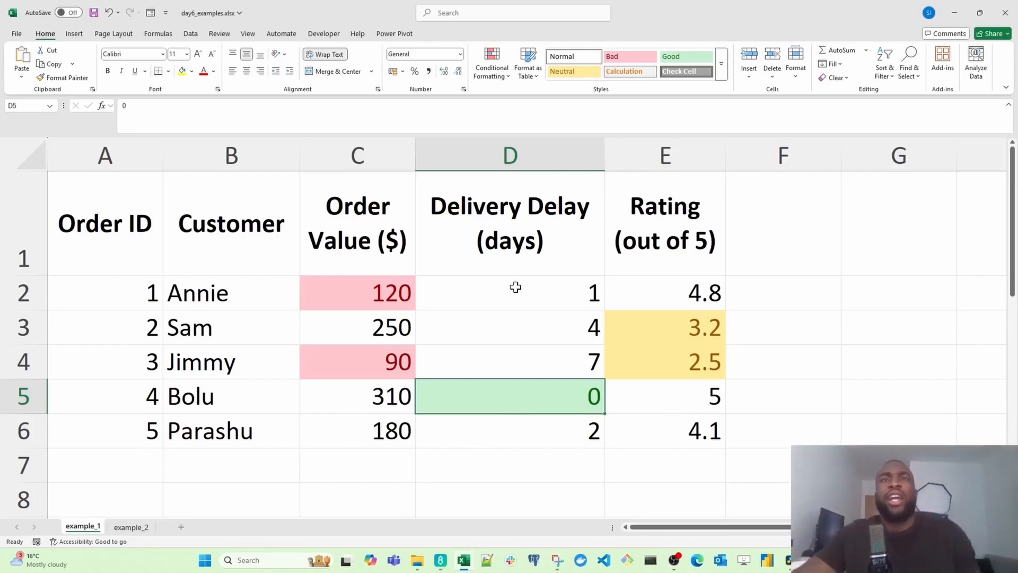
{"action": "left_click_drag", "start_coordinate": [516, 287], "coordinate": [511, 418]}
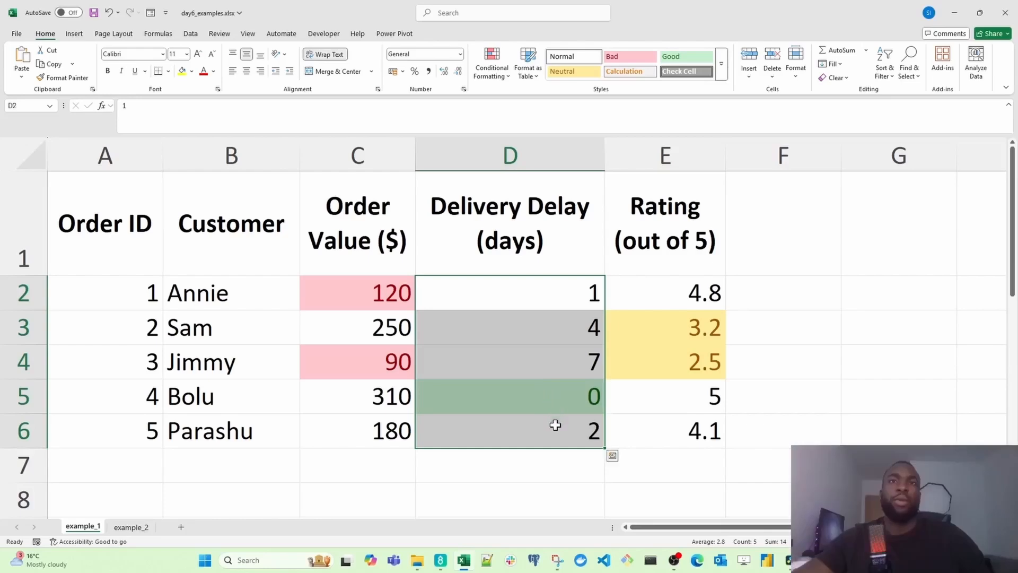
{"action": "left_click", "coordinate": [543, 458]}
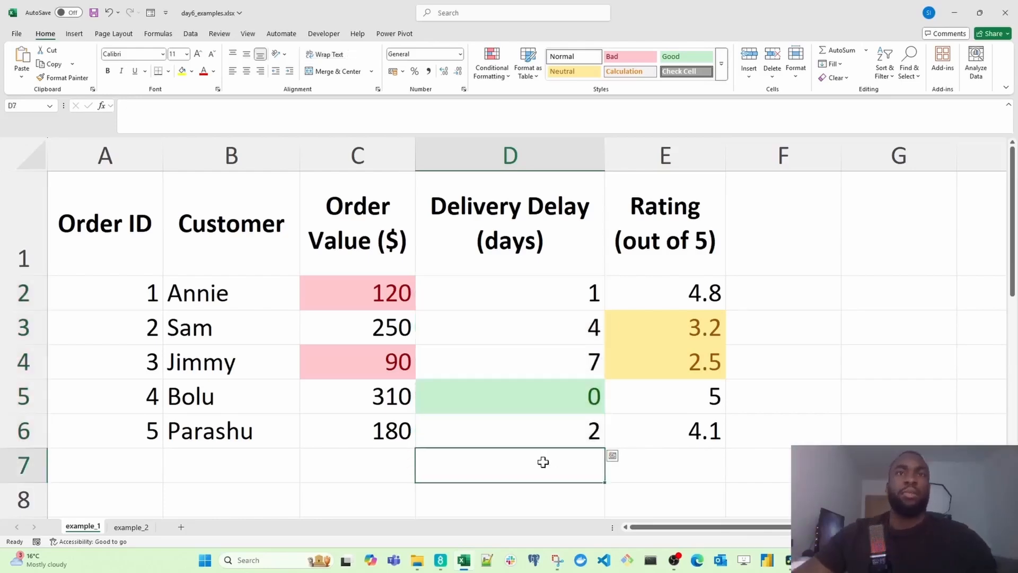
{"action": "left_click_drag", "start_coordinate": [543, 395], "coordinate": [482, 391]}
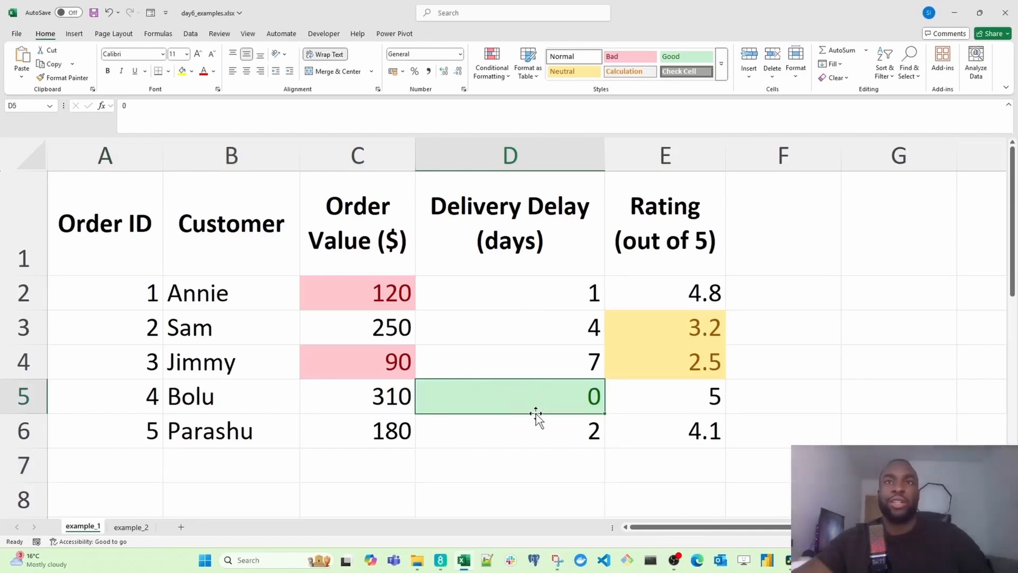
{"action": "left_click_drag", "start_coordinate": [532, 425], "coordinate": [544, 297]}
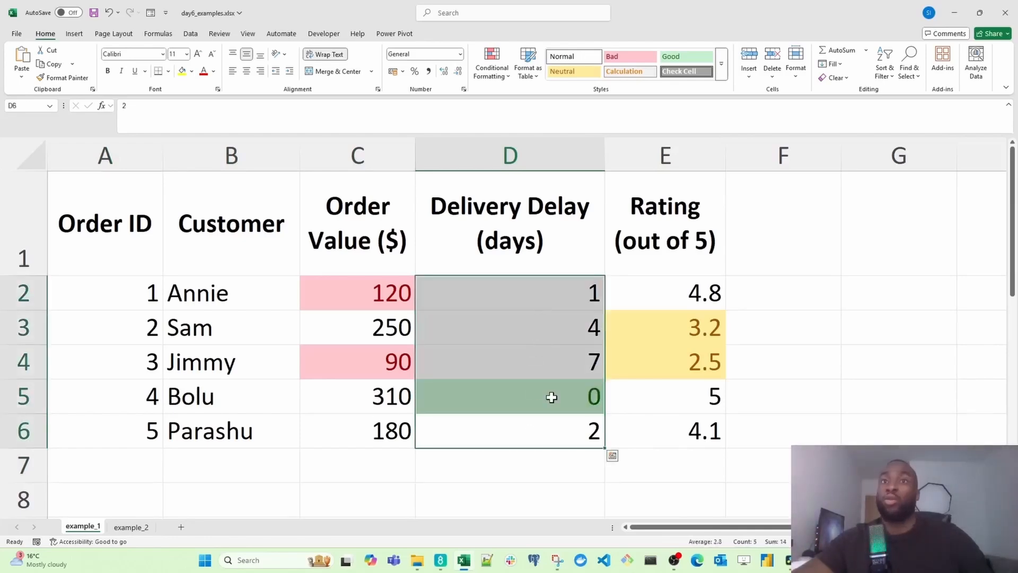
{"action": "left_click_drag", "start_coordinate": [548, 421], "coordinate": [560, 290]}
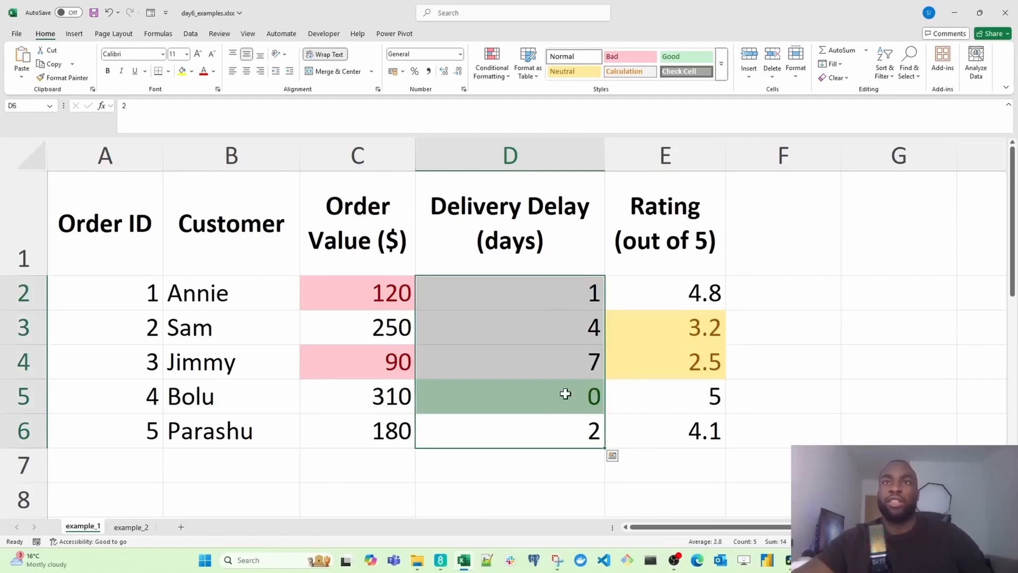
{"action": "left_click", "coordinate": [562, 425]}
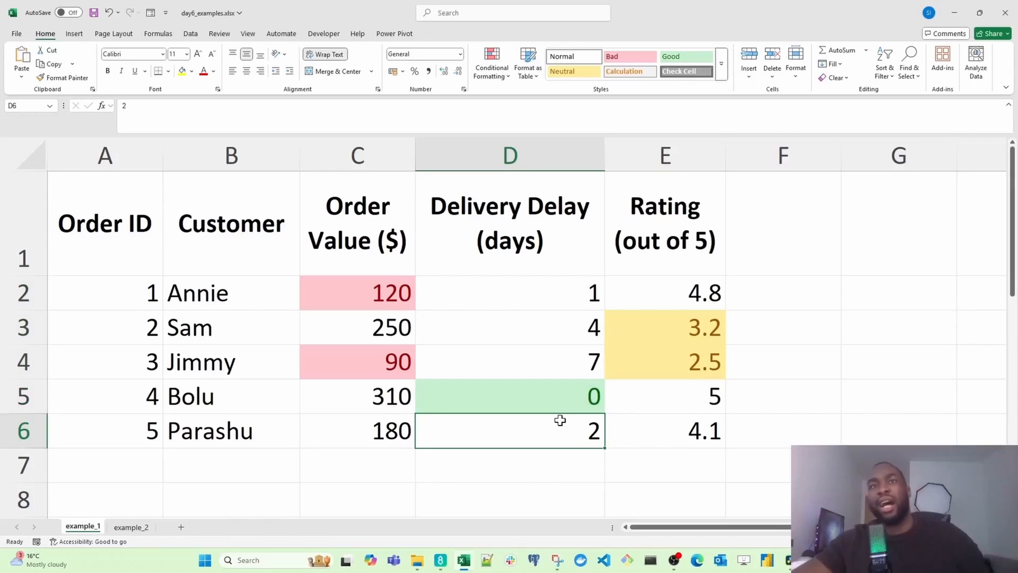
- Review the yellow-highlighted ratings E3:E4 against the rest of rows 3 and 4, and look over the formatted range C2:E6
{"action": "left_click_drag", "start_coordinate": [657, 328], "coordinate": [662, 354]}
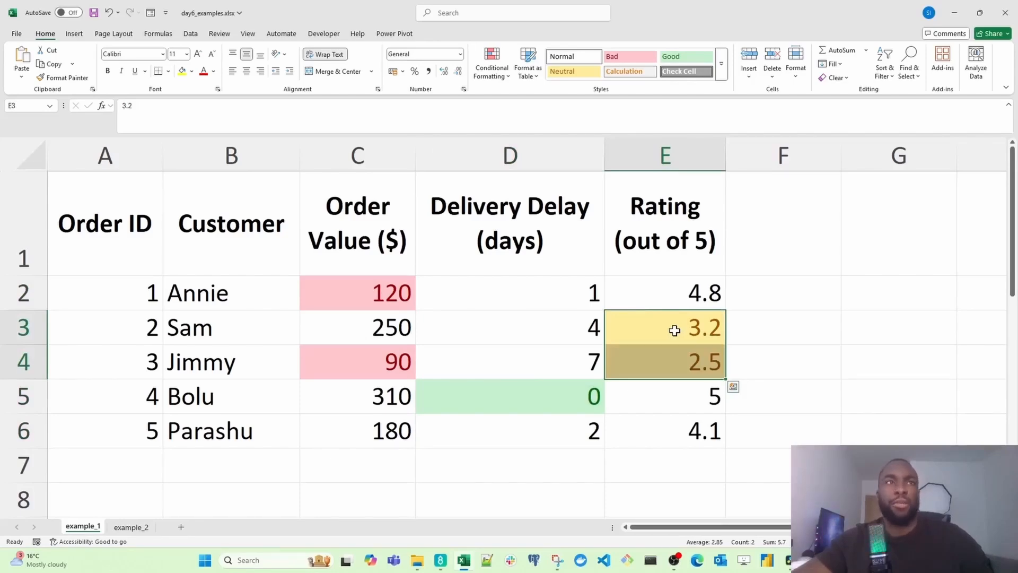
{"action": "left_click", "coordinate": [229, 337]}
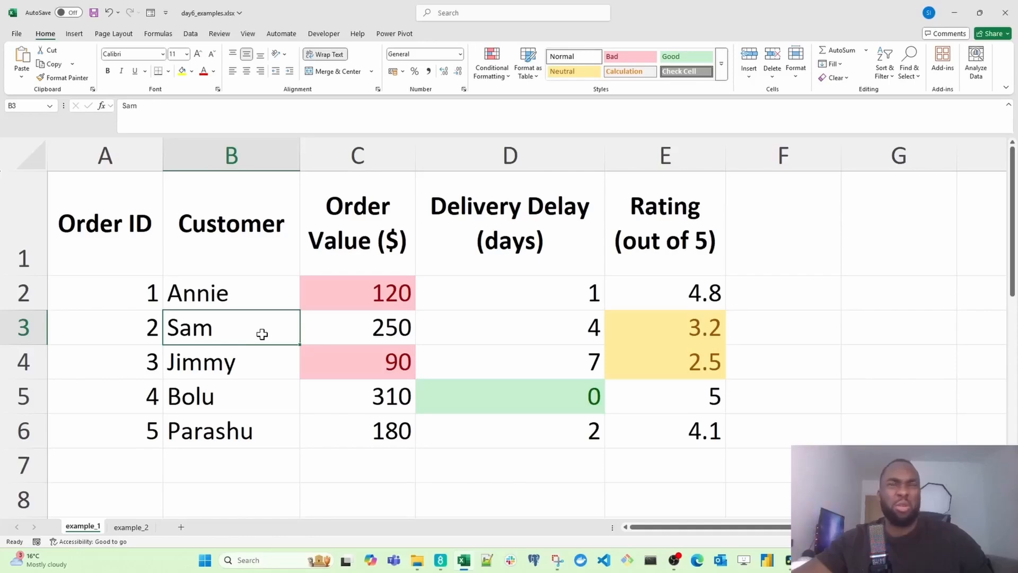
{"action": "left_click_drag", "start_coordinate": [271, 348], "coordinate": [629, 358]}
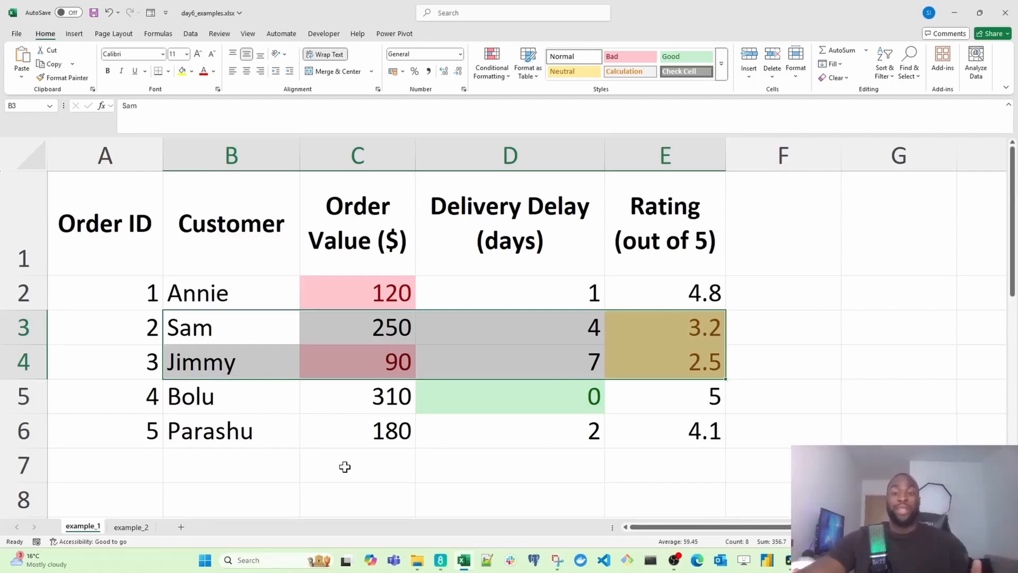
{"action": "left_click", "coordinate": [387, 469]}
{"action": "left_click_drag", "start_coordinate": [368, 281], "coordinate": [376, 426]}
{"action": "left_click_drag", "start_coordinate": [530, 393], "coordinate": [677, 293]}
{"action": "left_click", "coordinate": [650, 432]}
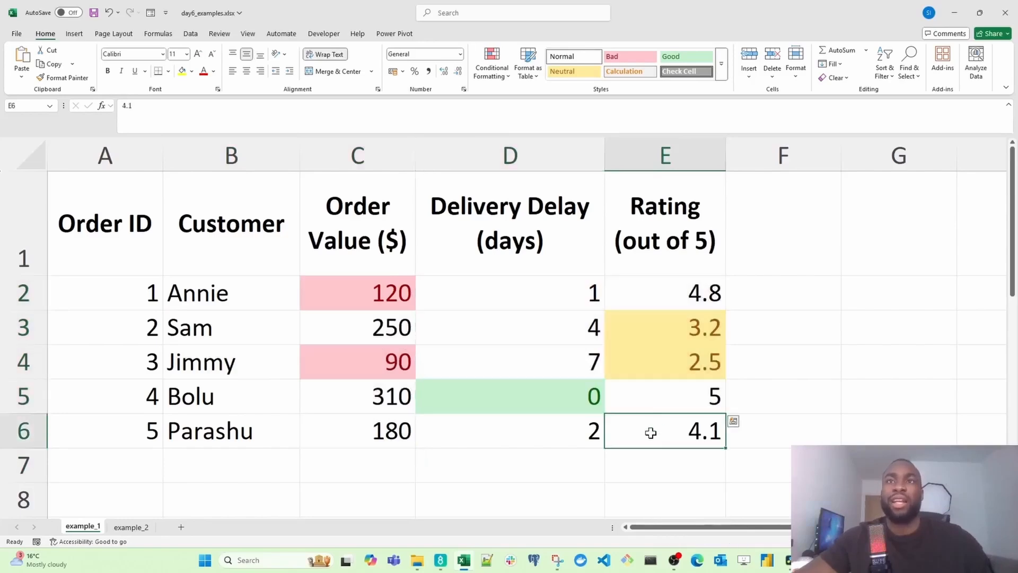
{"action": "left_click_drag", "start_coordinate": [651, 433], "coordinate": [341, 288]}
{"action": "left_click", "coordinate": [433, 371]}
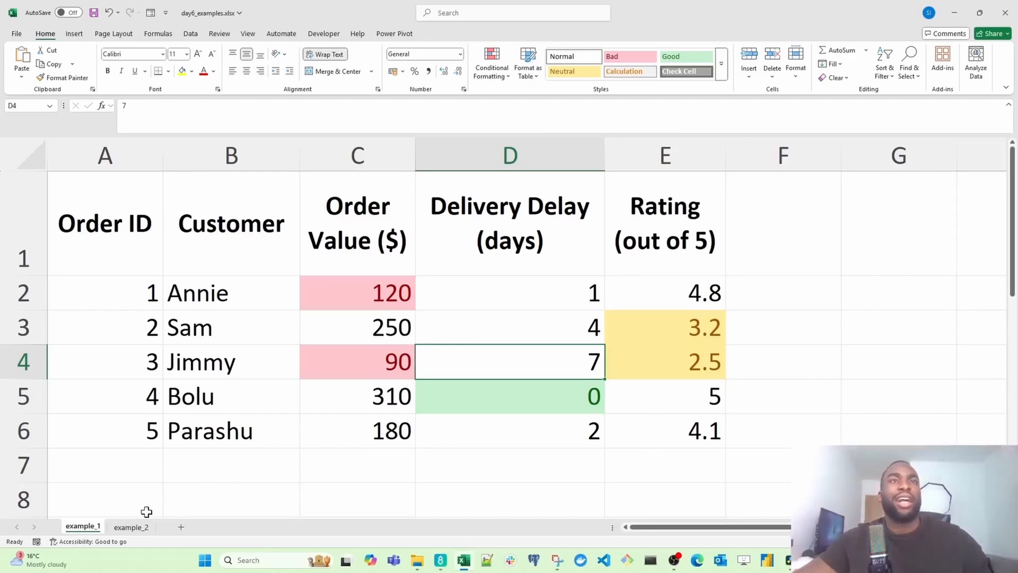
- Open the example_2 sheet and examine its Month, Sandwich Sales, Juice Sales and Total Profit columns
{"action": "left_click", "coordinate": [131, 526]}
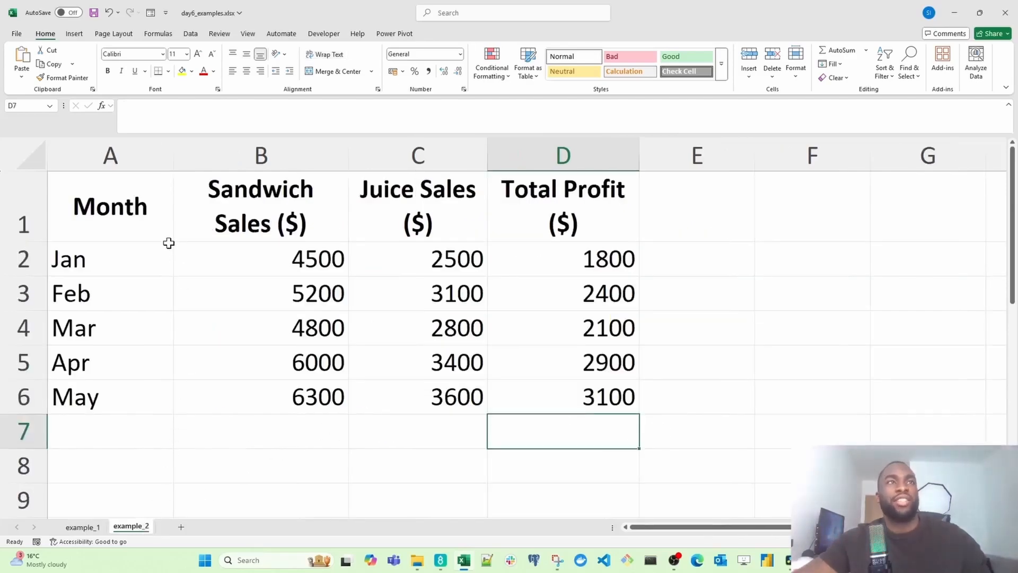
{"action": "left_click", "coordinate": [148, 231]}
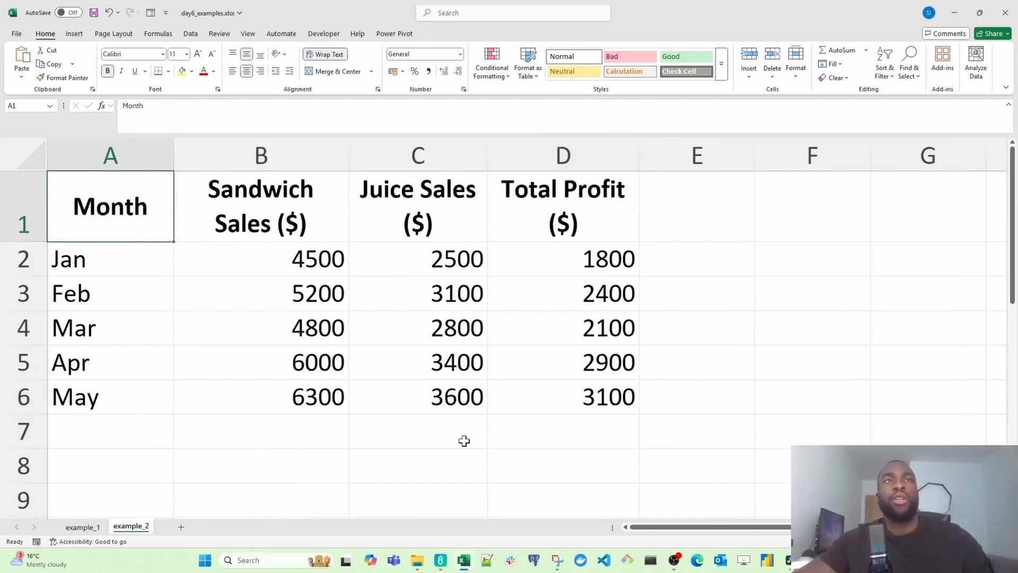
{"action": "left_click_drag", "start_coordinate": [545, 391], "coordinate": [82, 205]}
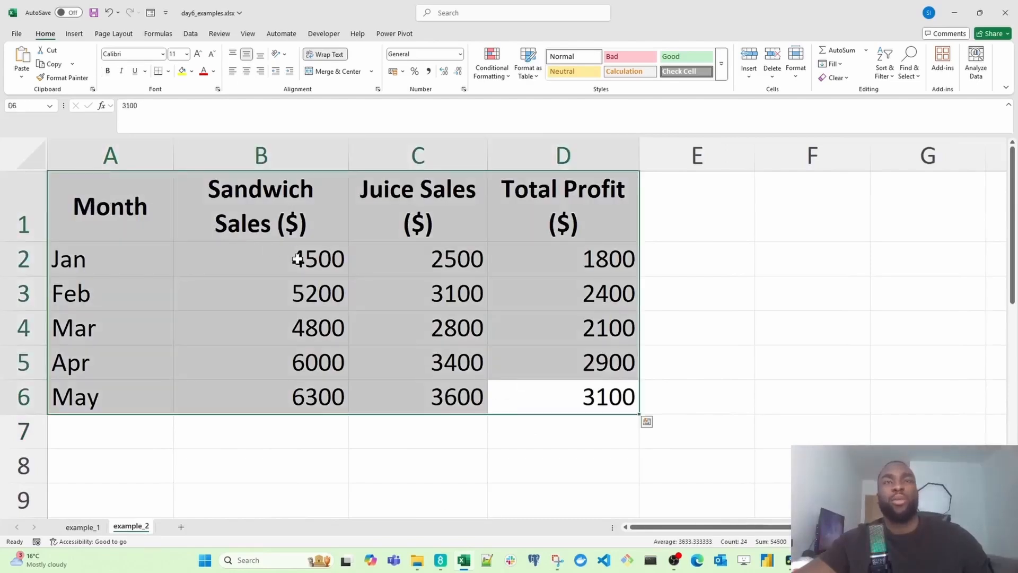
{"action": "left_click", "coordinate": [200, 288]}
{"action": "left_click", "coordinate": [238, 200]}
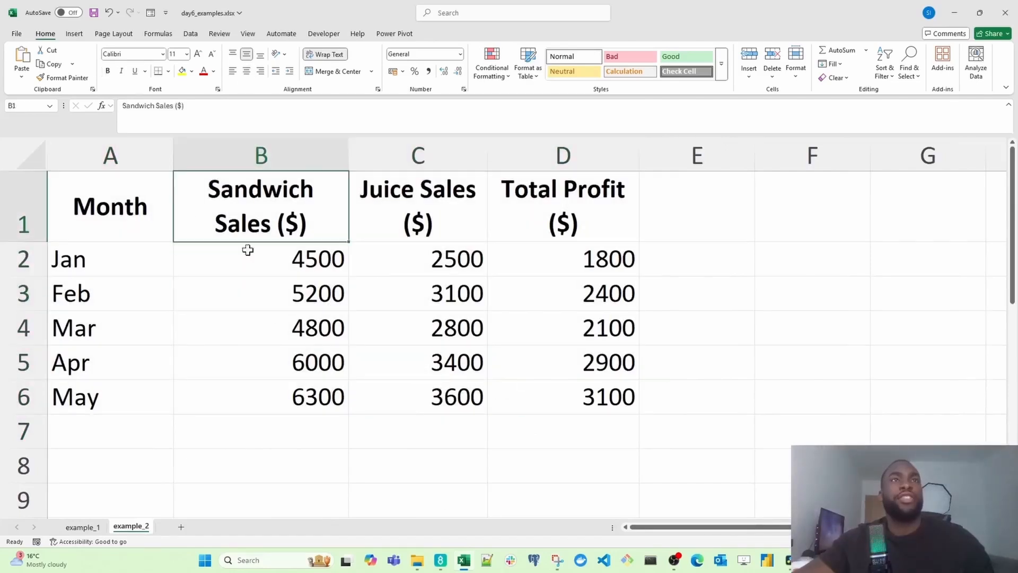
{"action": "left_click_drag", "start_coordinate": [248, 249], "coordinate": [268, 387]}
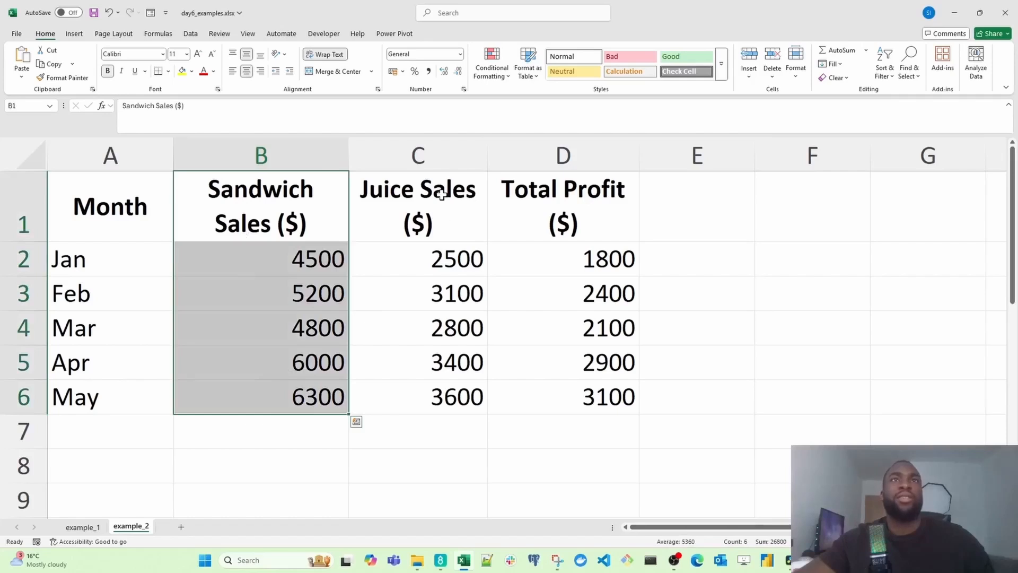
{"action": "left_click_drag", "start_coordinate": [442, 195], "coordinate": [434, 394]}
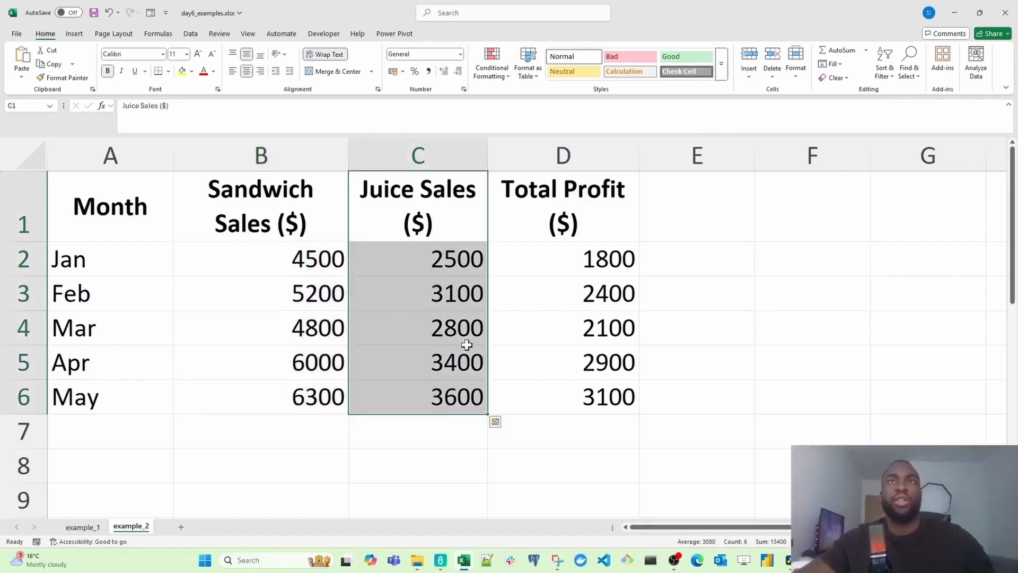
{"action": "left_click_drag", "start_coordinate": [563, 197], "coordinate": [556, 403]}
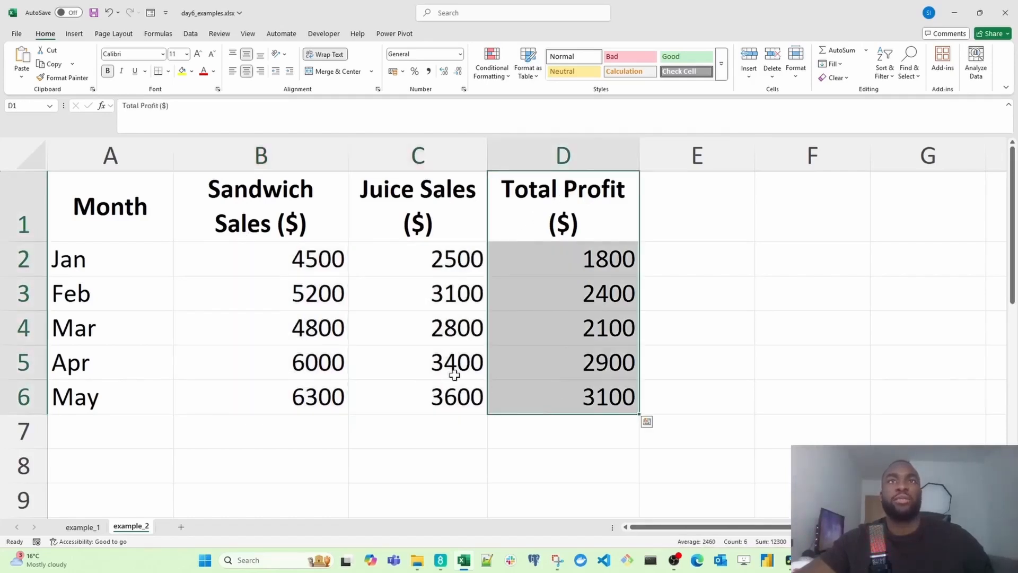
{"action": "left_click", "coordinate": [161, 223]}
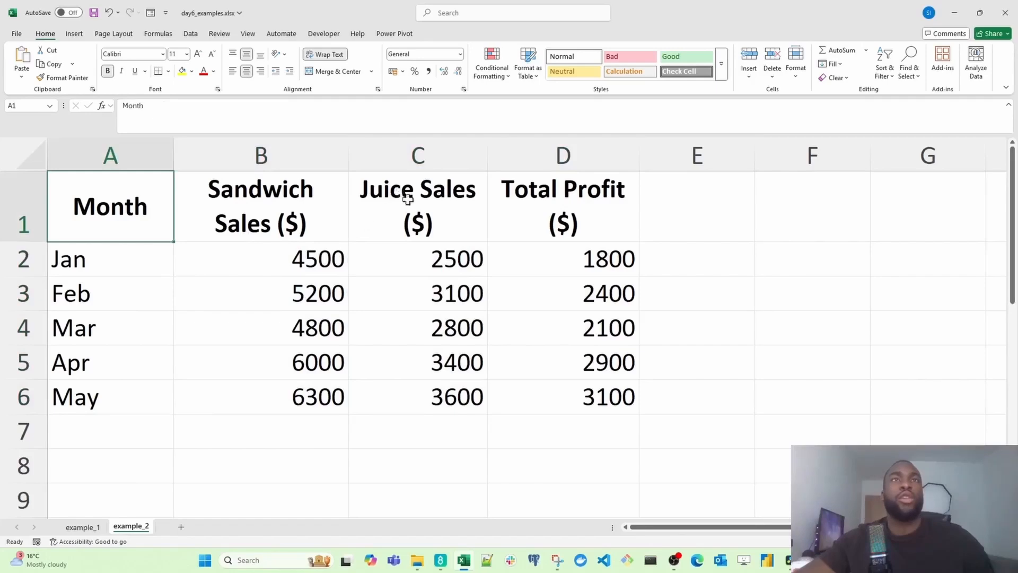
- Apply green gradient-fill data bars to the Juice Sales values in C2:C6
{"action": "left_click_drag", "start_coordinate": [436, 256], "coordinate": [423, 390]}
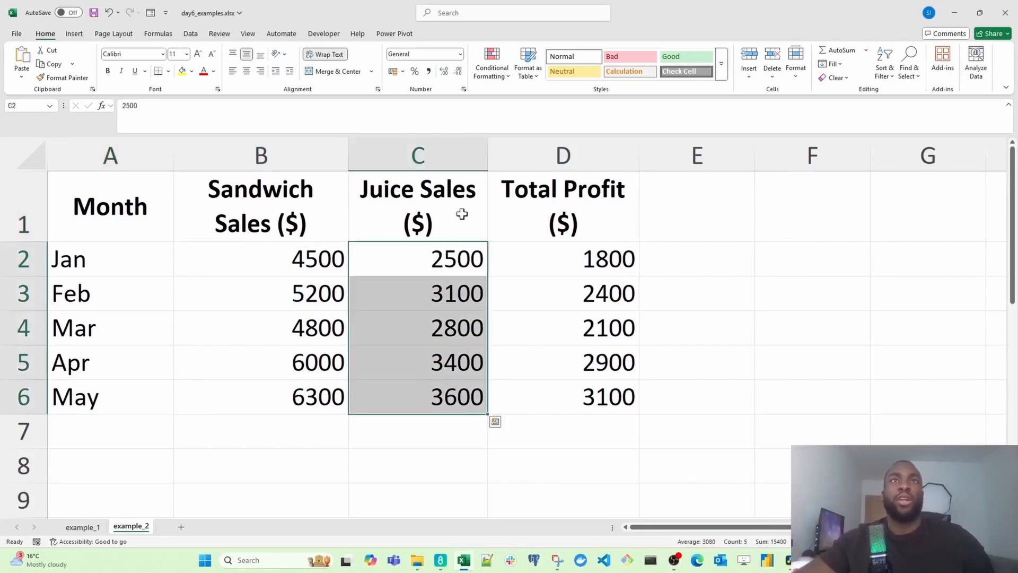
{"action": "left_click", "coordinate": [499, 74]}
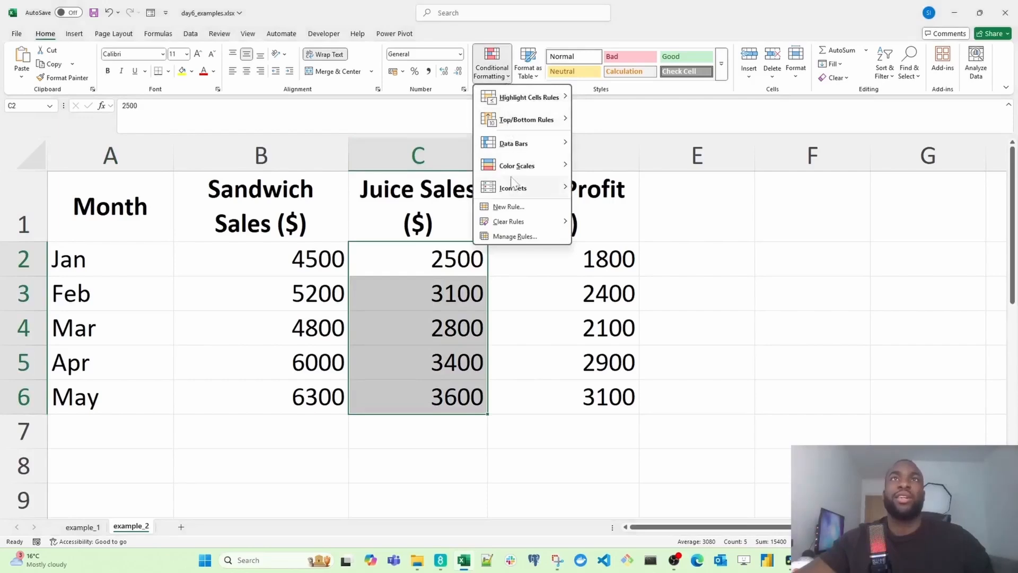
{"action": "mouse_move", "coordinate": [541, 148]}
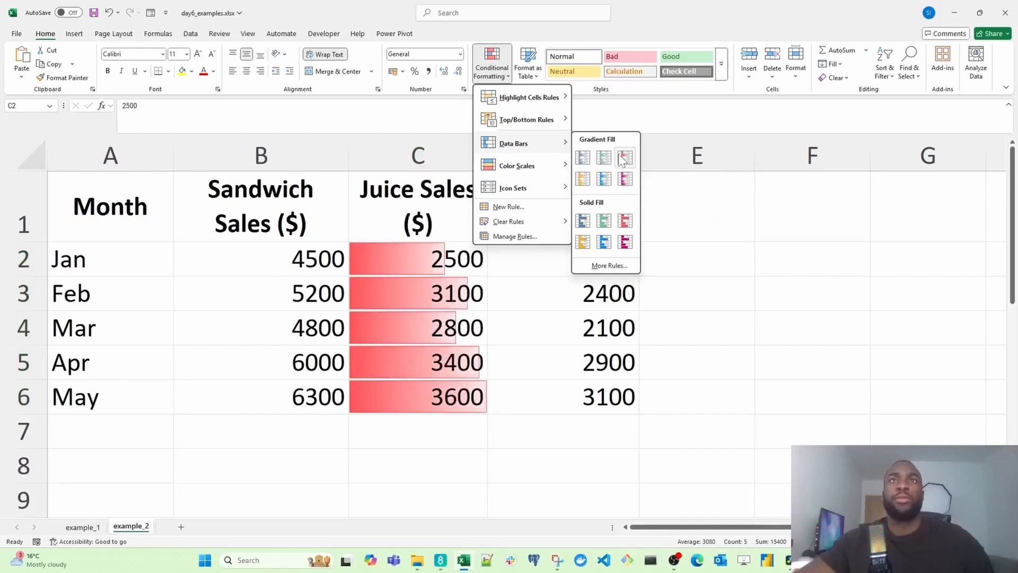
{"action": "left_click", "coordinate": [606, 161]}
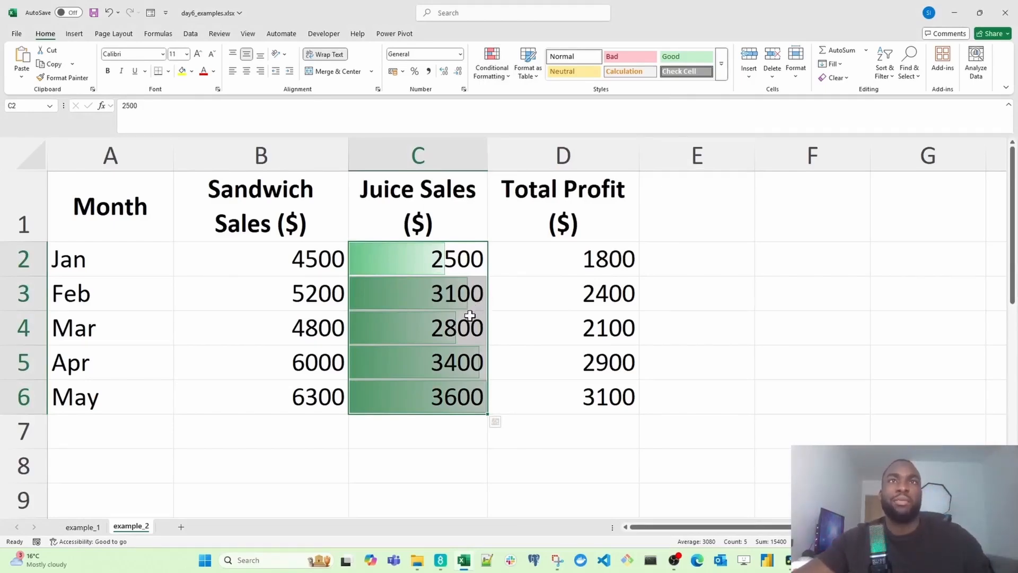
- Apply the green, yellow and red circle icon set to the Total Profit values in D2:D6 and check the icons
{"action": "left_click_drag", "start_coordinate": [583, 258], "coordinate": [592, 385]}
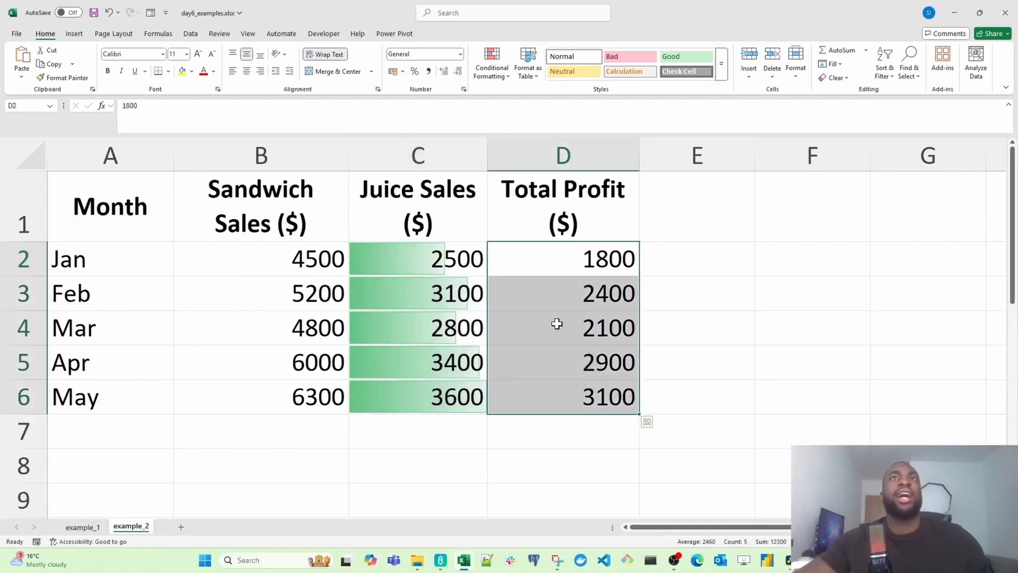
{"action": "left_click", "coordinate": [503, 81]}
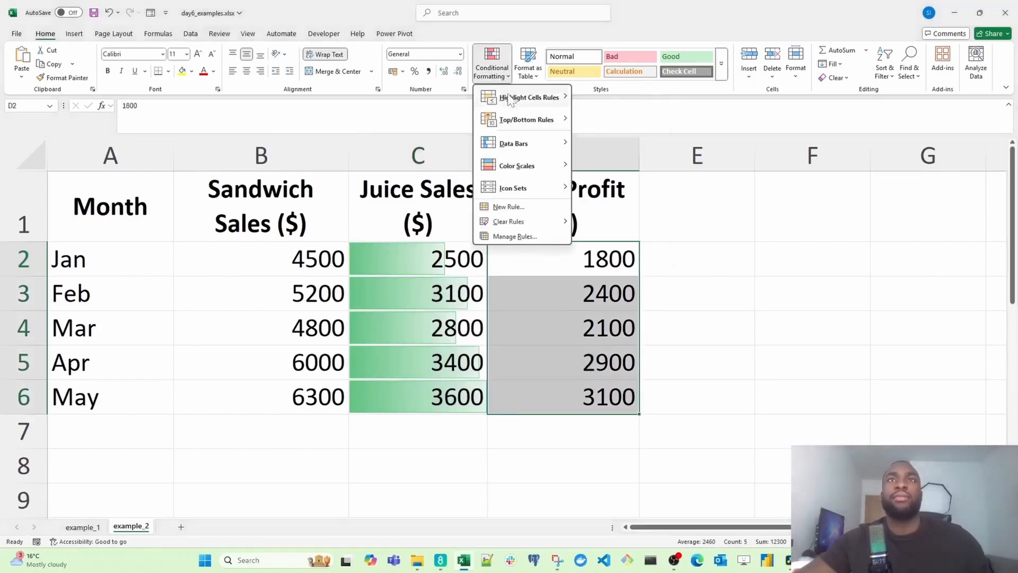
{"action": "mouse_move", "coordinate": [513, 115]}
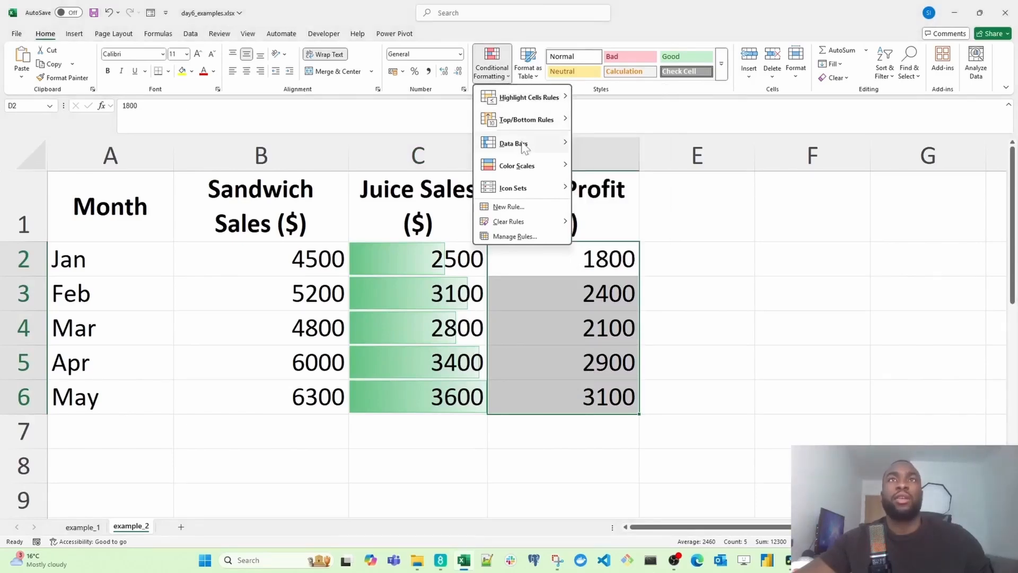
{"action": "left_click", "coordinate": [502, 79]}
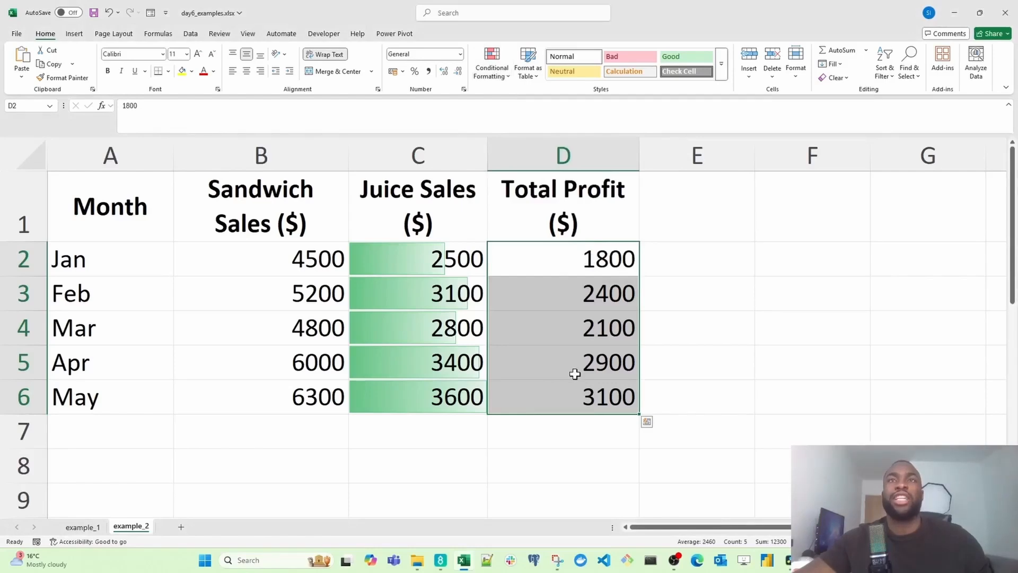
{"action": "left_click", "coordinate": [507, 80]}
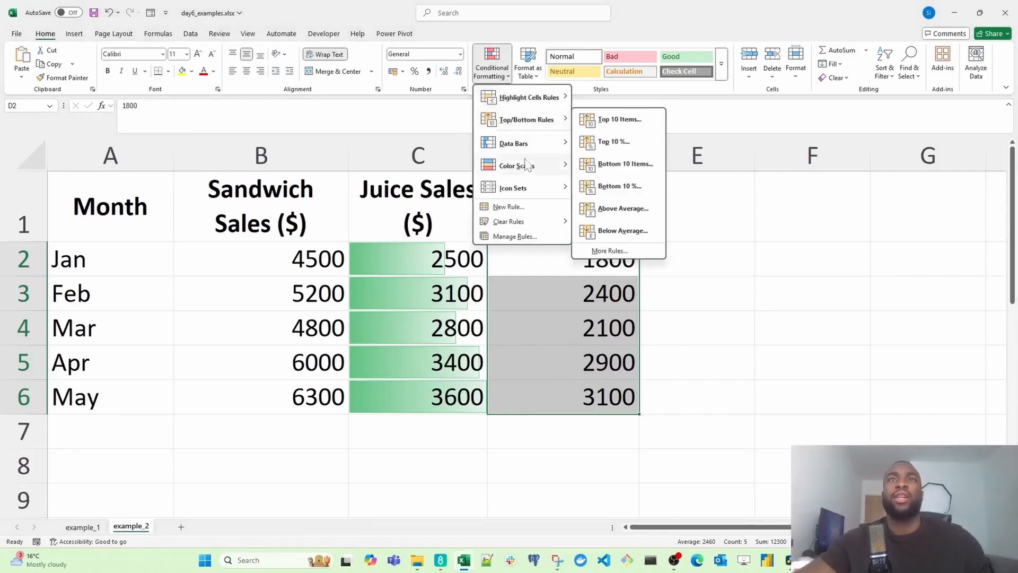
{"action": "mouse_move", "coordinate": [537, 194]}
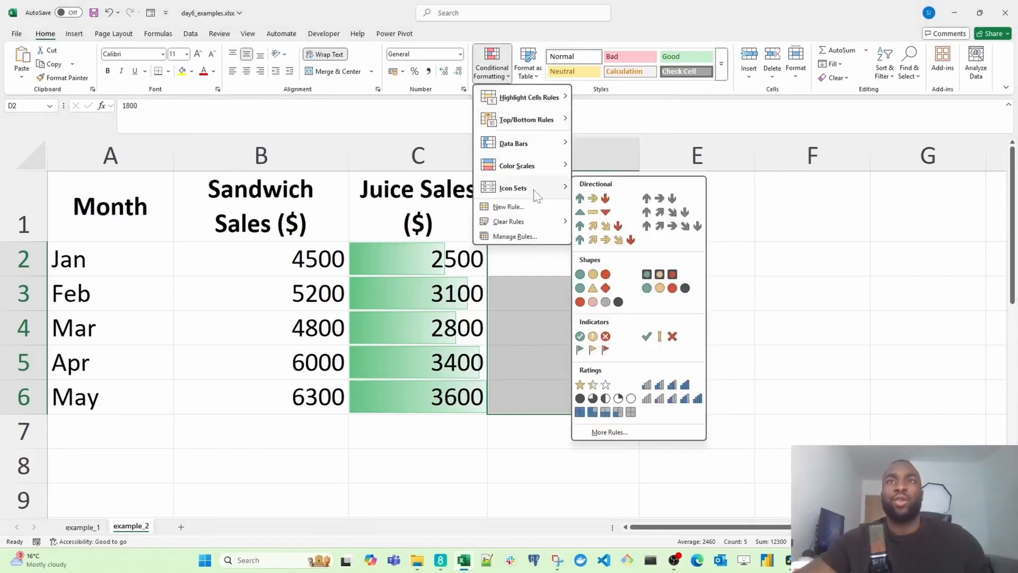
{"action": "left_click", "coordinate": [625, 276]}
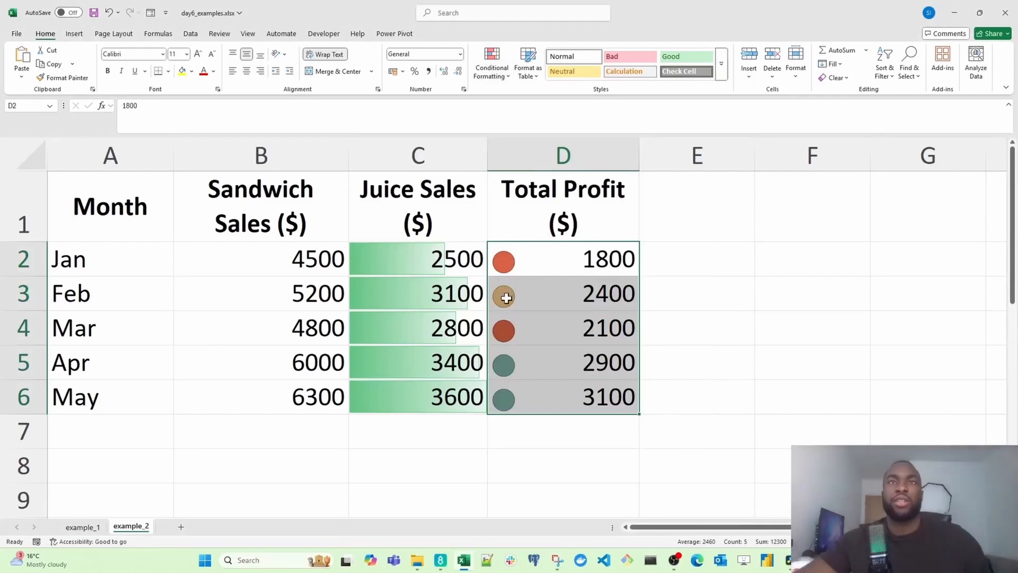
{"action": "left_click", "coordinate": [536, 260]}
{"action": "left_click_drag", "start_coordinate": [505, 392], "coordinate": [545, 264]}
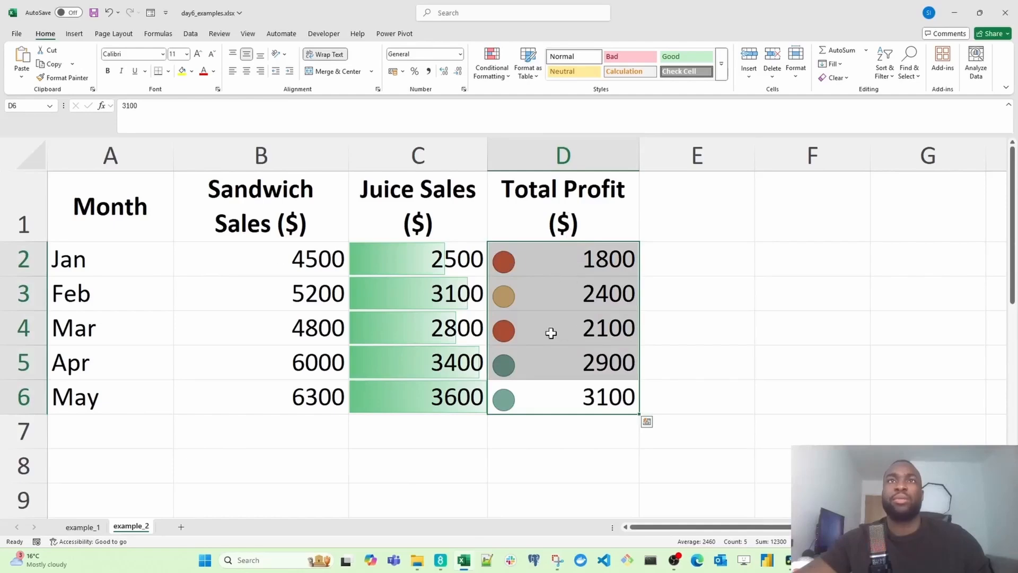
- Apply the Green - Yellow - Red color scale to the Sandwich Sales values in B2:B6
{"action": "left_click_drag", "start_coordinate": [286, 257], "coordinate": [283, 390]}
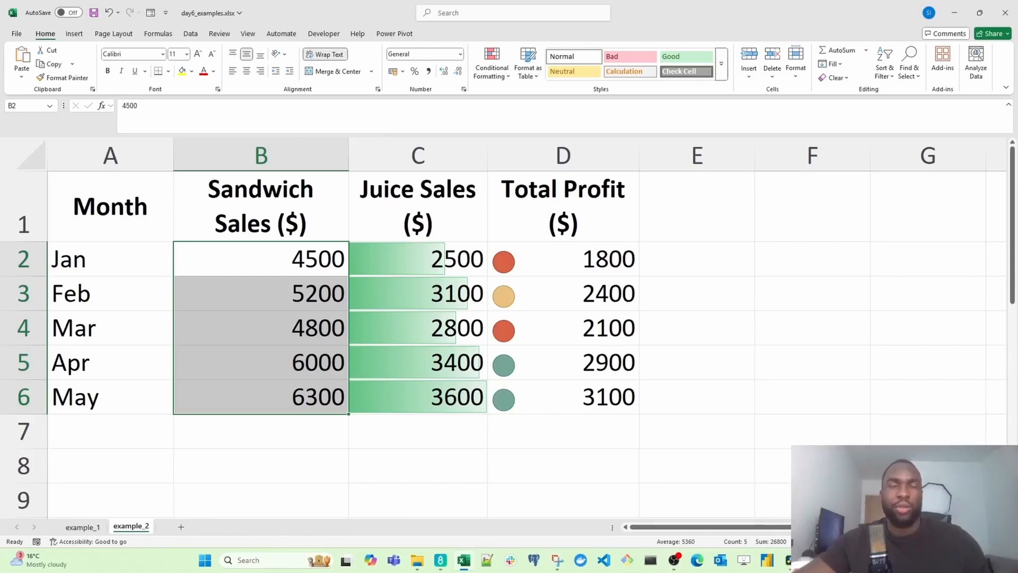
{"action": "left_click", "coordinate": [496, 75]}
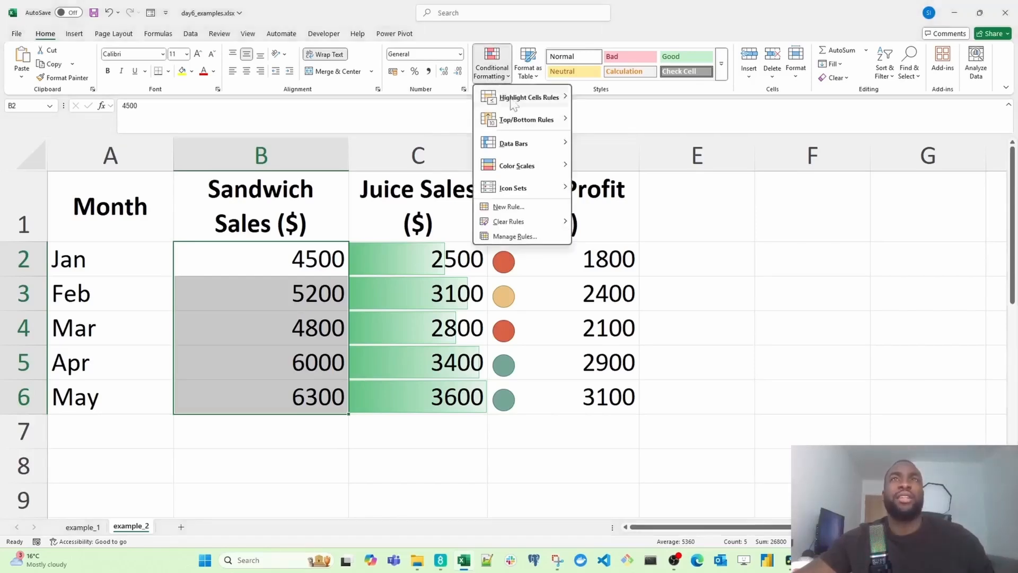
{"action": "mouse_move", "coordinate": [540, 170]}
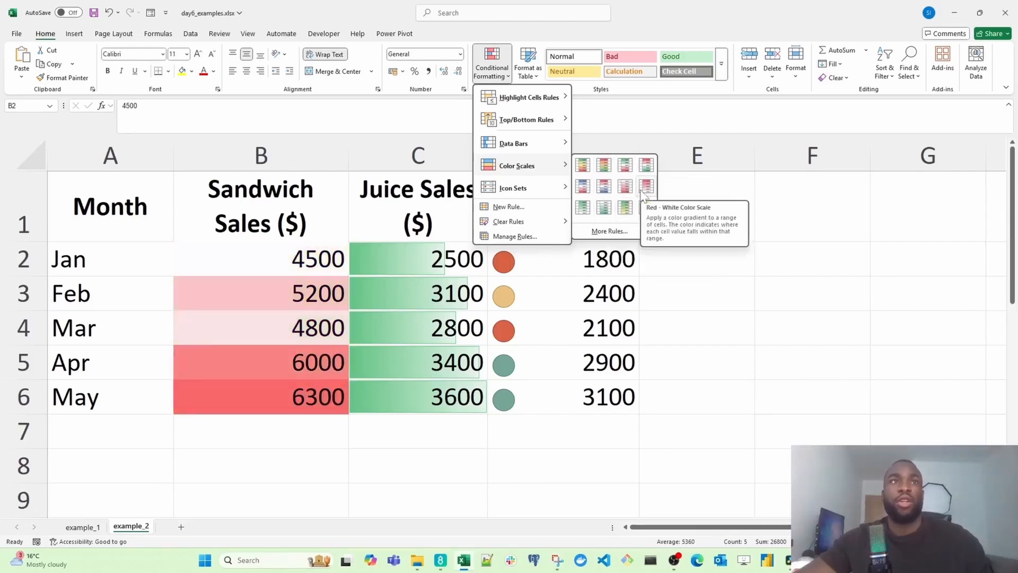
{"action": "right_click", "coordinate": [651, 174]}
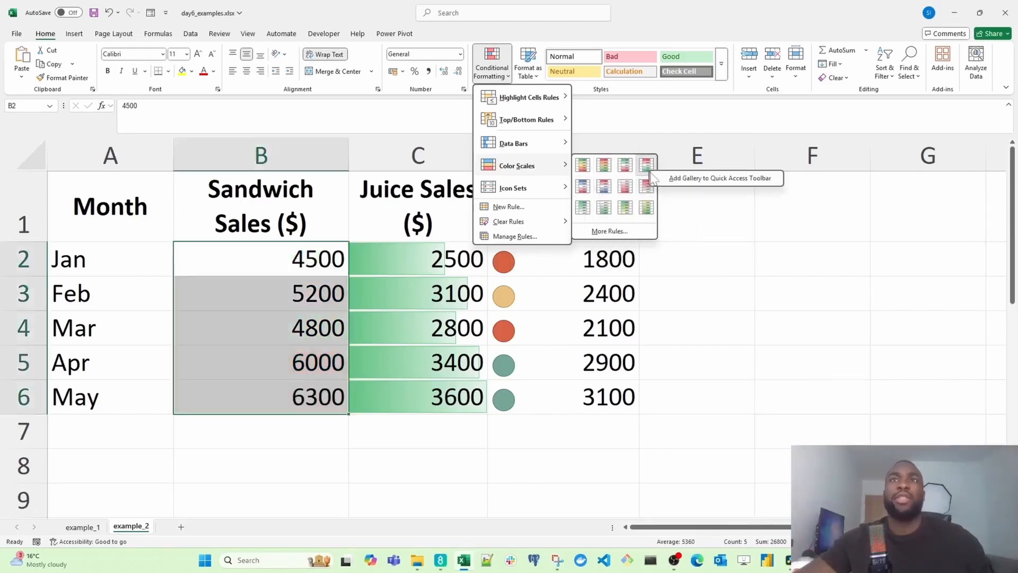
{"action": "left_click", "coordinate": [583, 166]}
{"action": "left_click", "coordinate": [492, 68]}
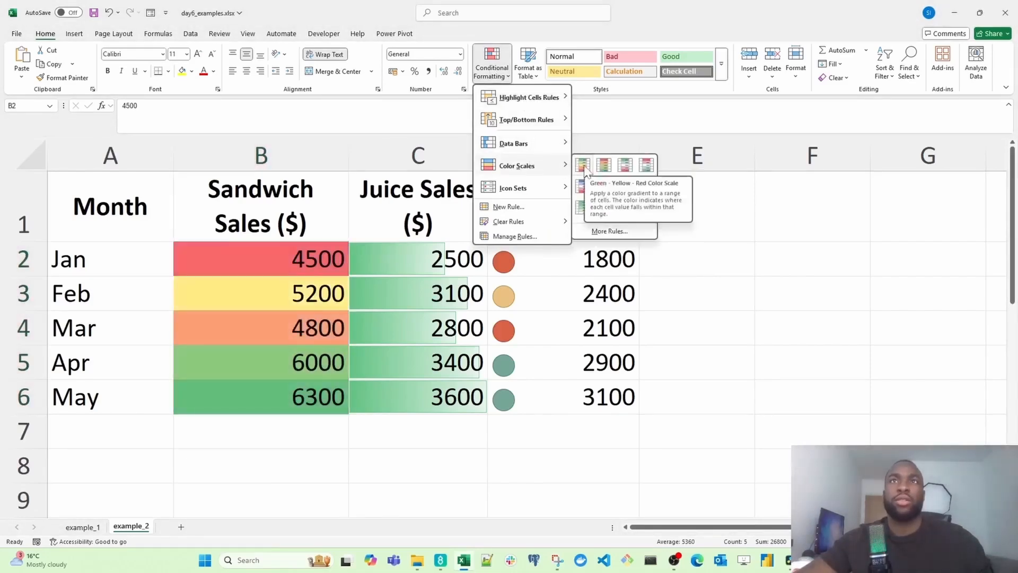
{"action": "left_click", "coordinate": [584, 168]}
{"action": "left_click", "coordinate": [369, 436]}
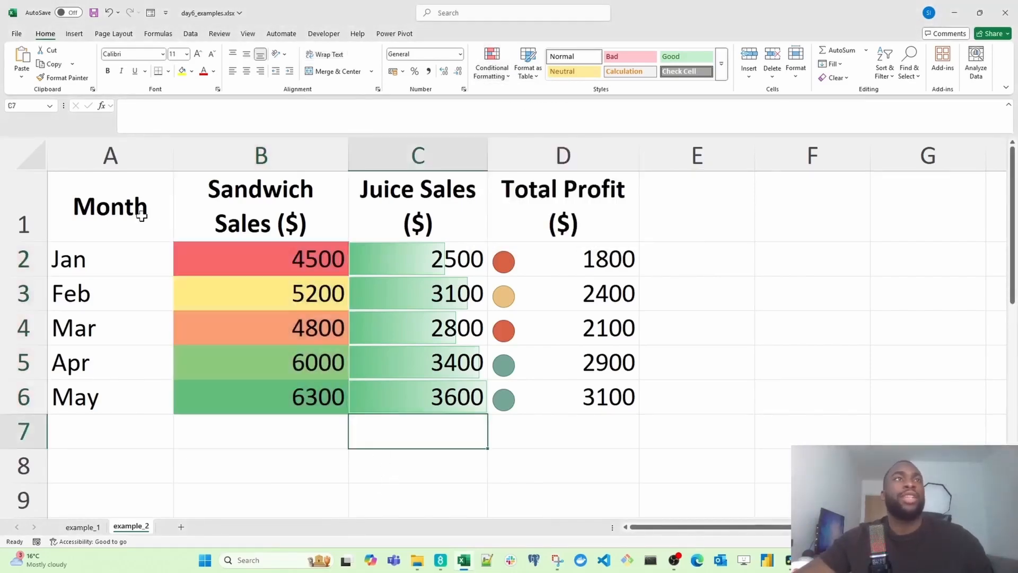
- Look over the formatted table, then examine the data bars of the Juice Sales values in C2:C6 from January to May
{"action": "left_click_drag", "start_coordinate": [141, 209], "coordinate": [551, 402]}
{"action": "left_click", "coordinate": [337, 305]}
{"action": "left_click", "coordinate": [162, 219]}
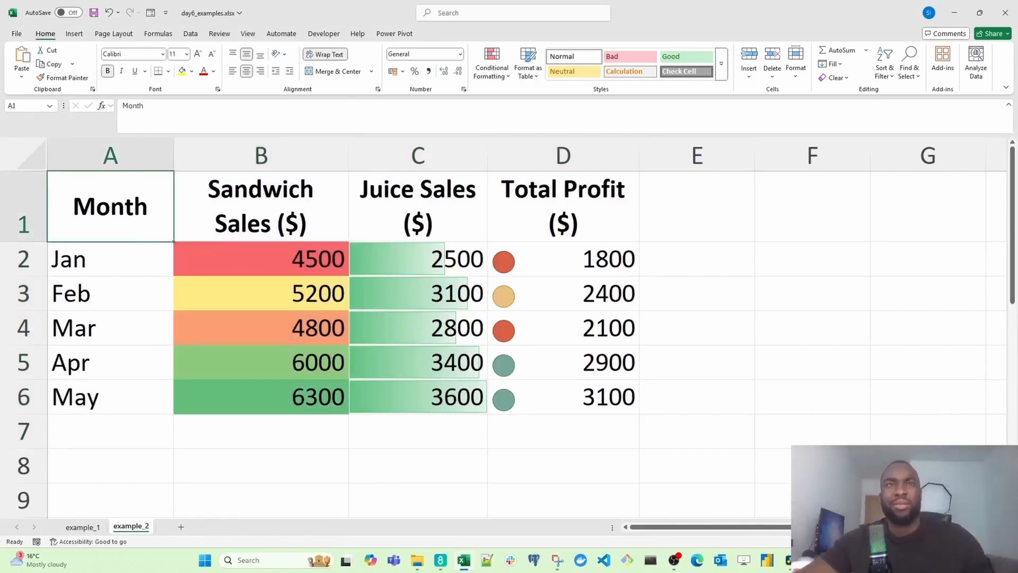
{"action": "left_click_drag", "start_coordinate": [441, 270], "coordinate": [459, 385]}
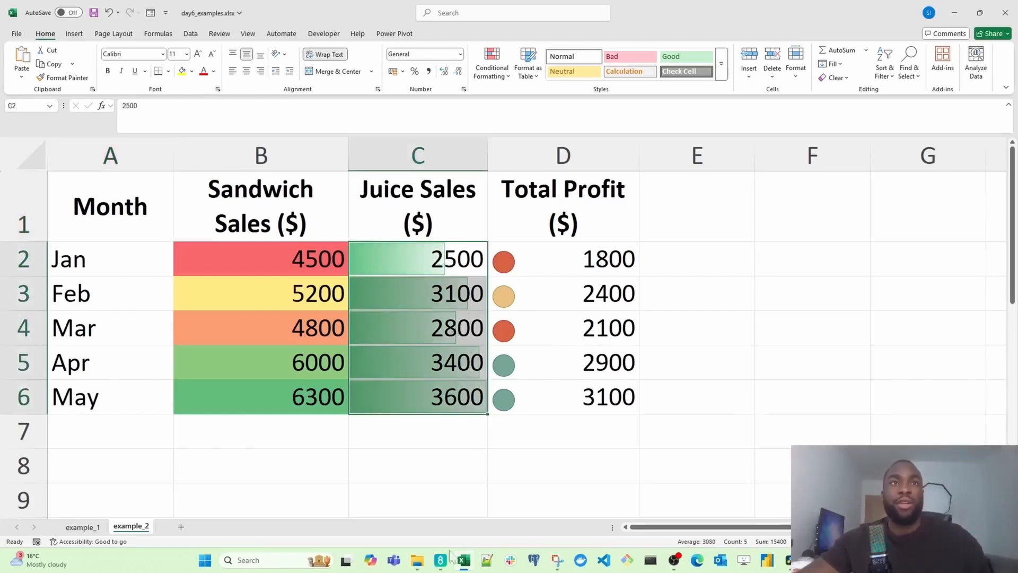
{"action": "left_click", "coordinate": [25, 397]}
{"action": "left_click", "coordinate": [460, 269]}
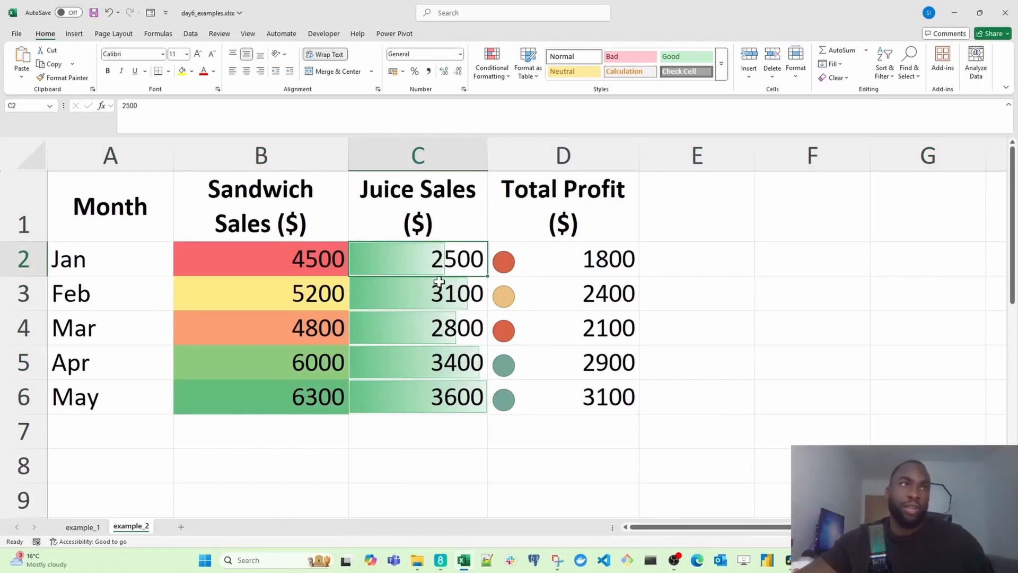
{"action": "left_click_drag", "start_coordinate": [450, 262], "coordinate": [453, 393]}
{"action": "left_click", "coordinate": [453, 395]}
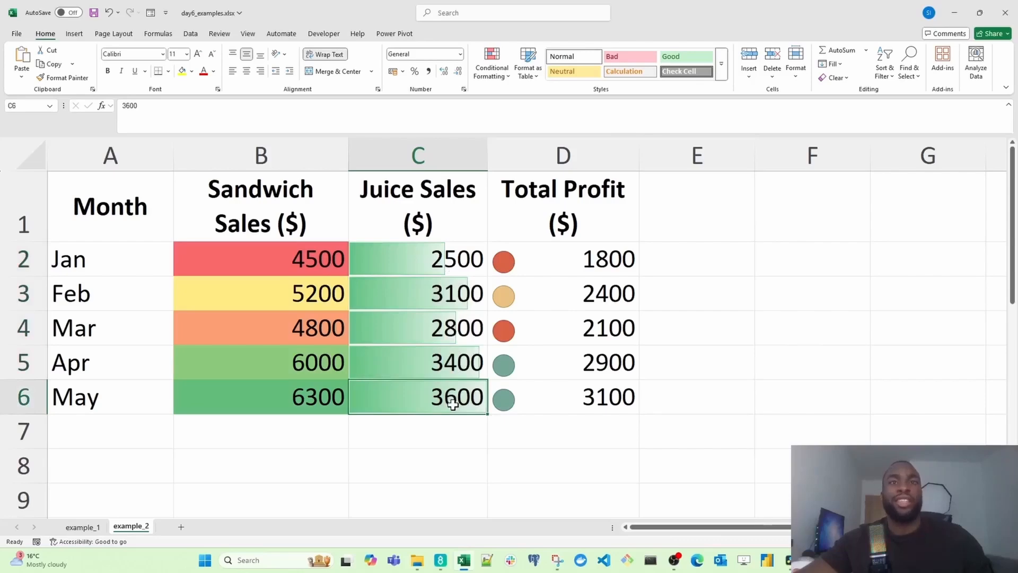
{"action": "left_click_drag", "start_coordinate": [445, 262], "coordinate": [441, 397]}
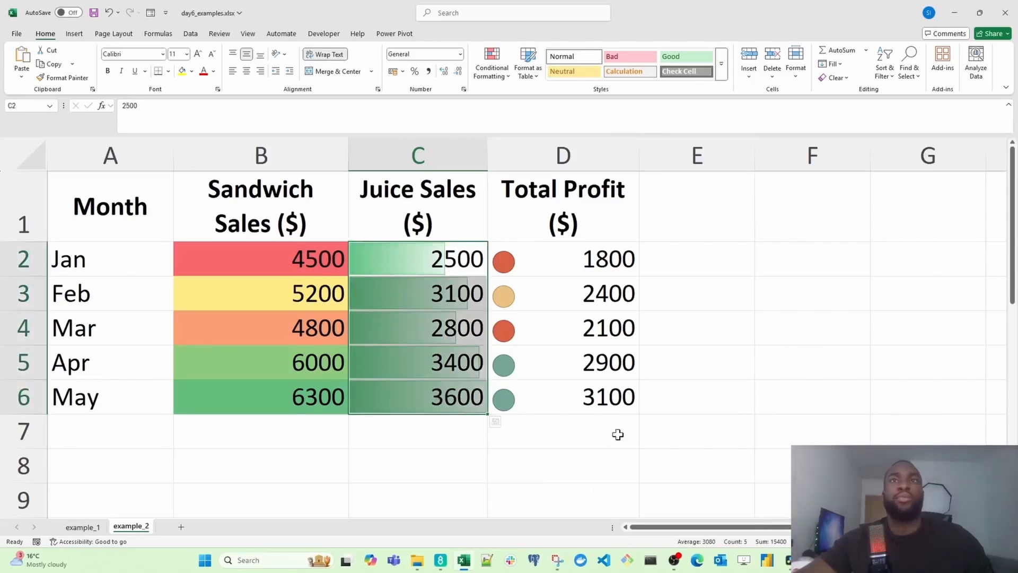
- Examine the Total Profit icons in D2:D6 by color: red in rows 2 and 4, yellow in row 3, green in rows 5 and 6
{"action": "left_click_drag", "start_coordinate": [595, 259], "coordinate": [584, 397]}
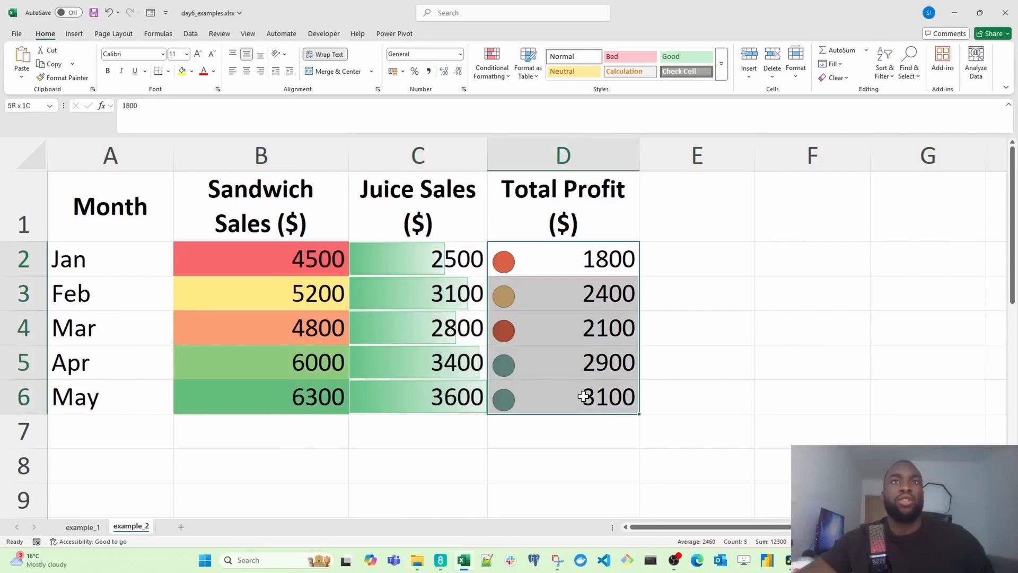
{"action": "left_click", "coordinate": [677, 339]}
{"action": "left_click", "coordinate": [534, 266]}
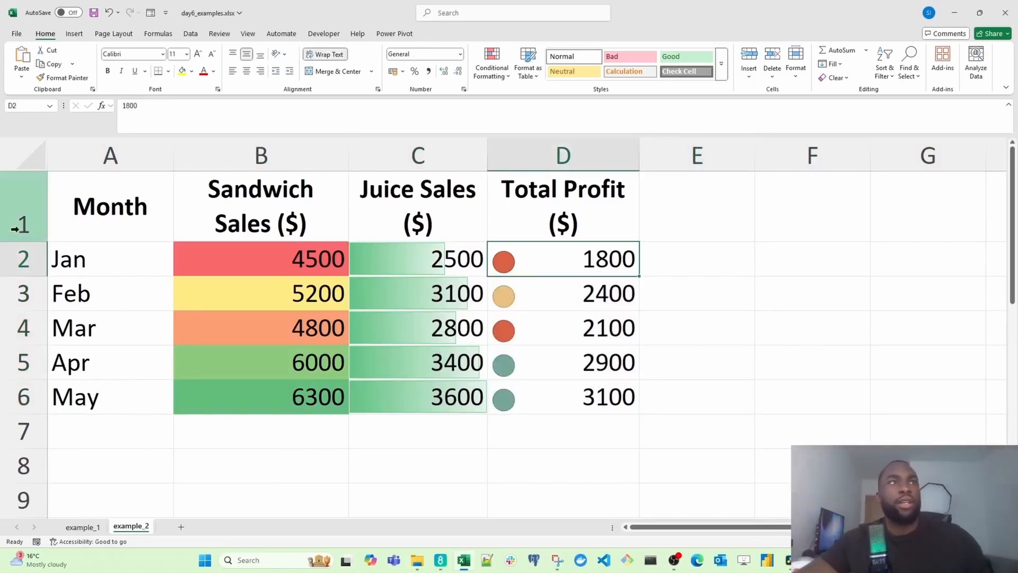
{"action": "left_click", "coordinate": [19, 258]}
{"action": "left_click", "coordinate": [24, 324], "text": "ctrl"}
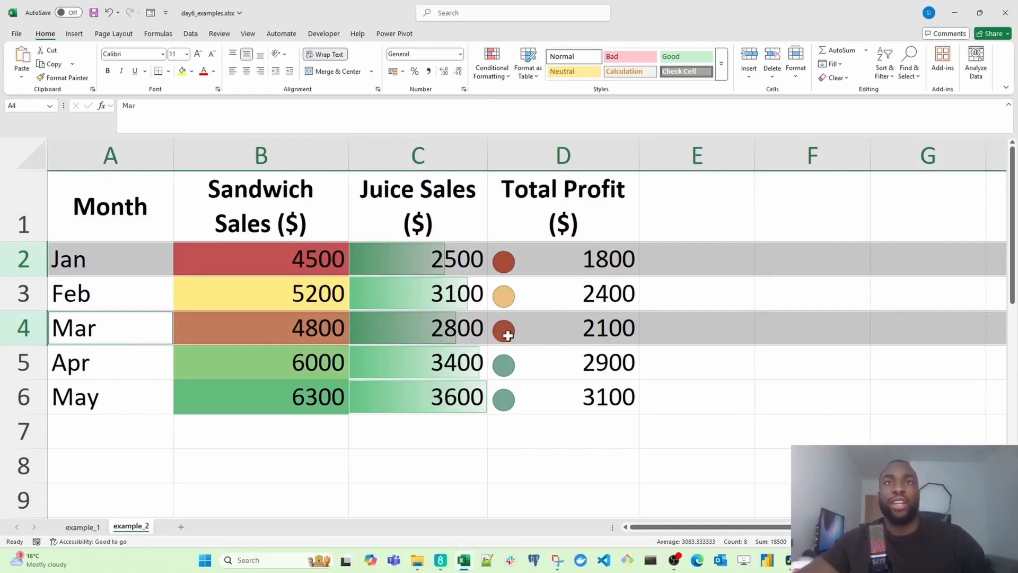
{"action": "left_click", "coordinate": [23, 289]}
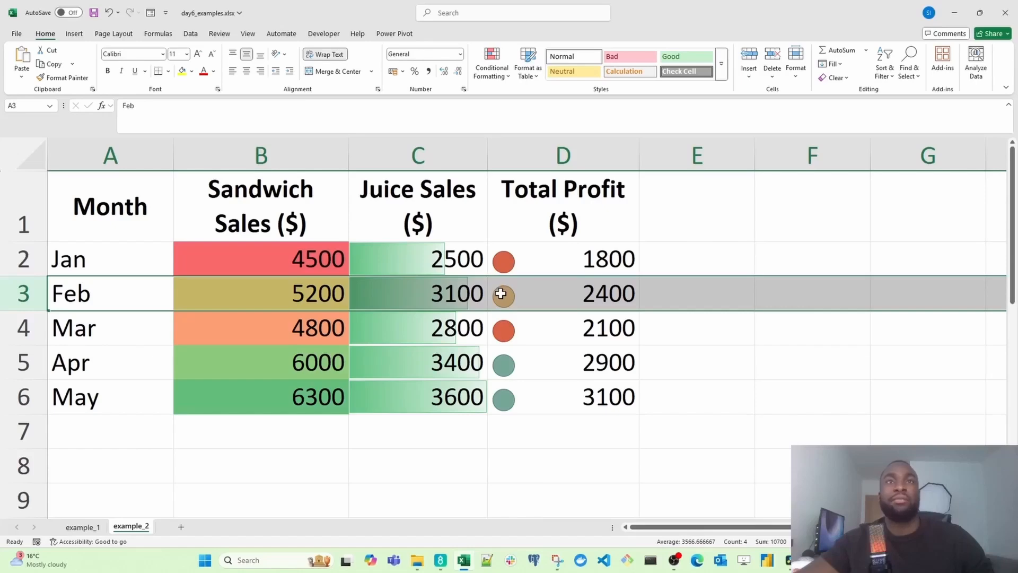
{"action": "left_click_drag", "start_coordinate": [27, 362], "coordinate": [29, 395]}
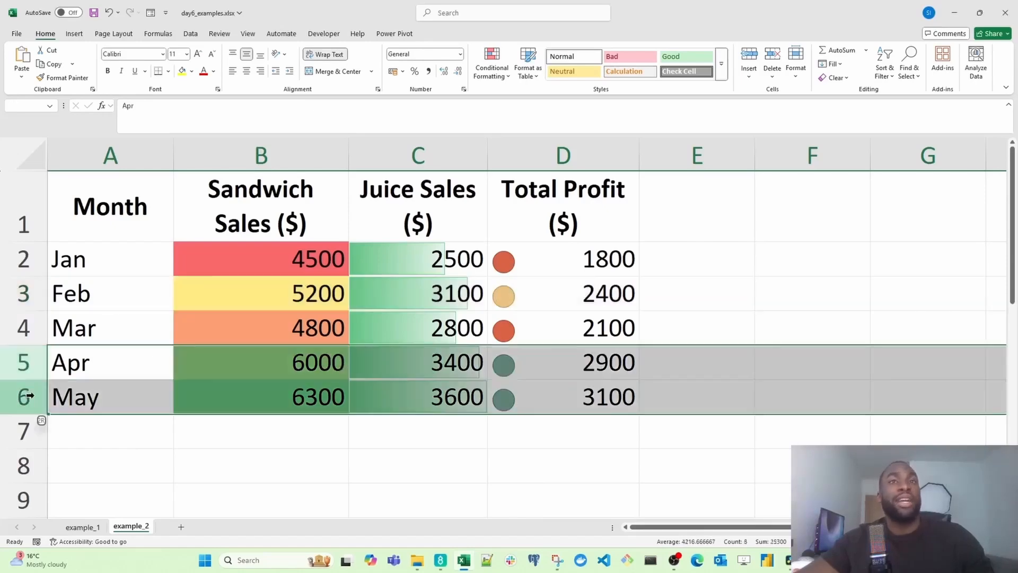
{"action": "left_click_drag", "start_coordinate": [595, 362], "coordinate": [590, 393]}
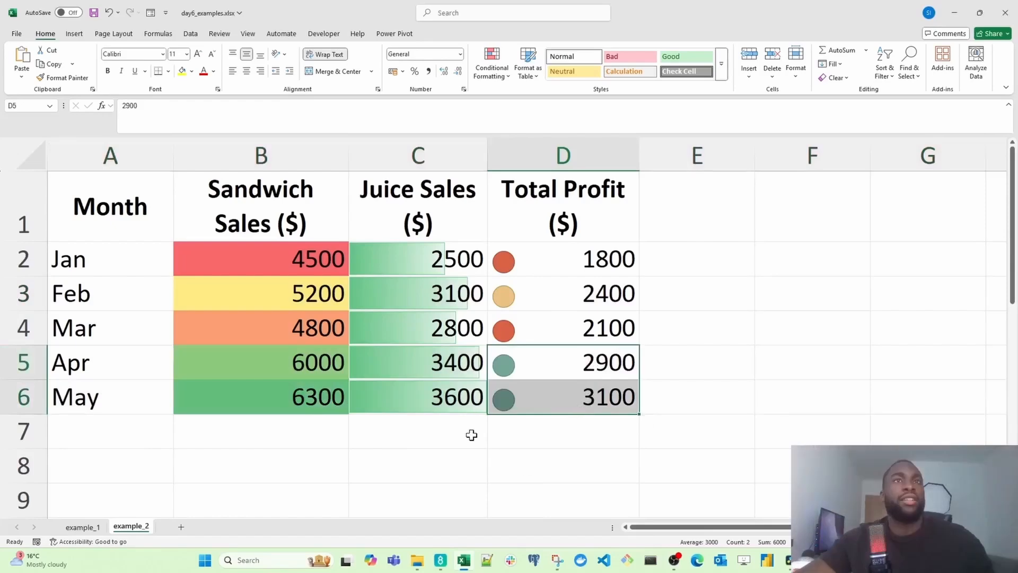
- Examine the Sandwich Sales color scale in B2:B6, checking January and March, then the full rows for February, April and May
{"action": "left_click_drag", "start_coordinate": [249, 254], "coordinate": [264, 400]}
{"action": "left_click", "coordinate": [253, 263]}
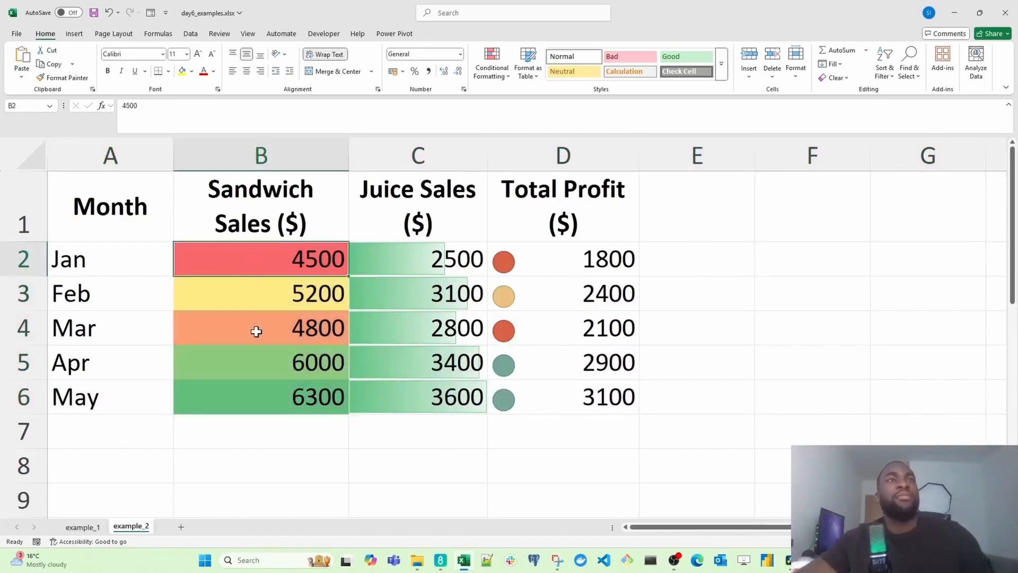
{"action": "left_click", "coordinate": [256, 332], "text": "ctrl"}
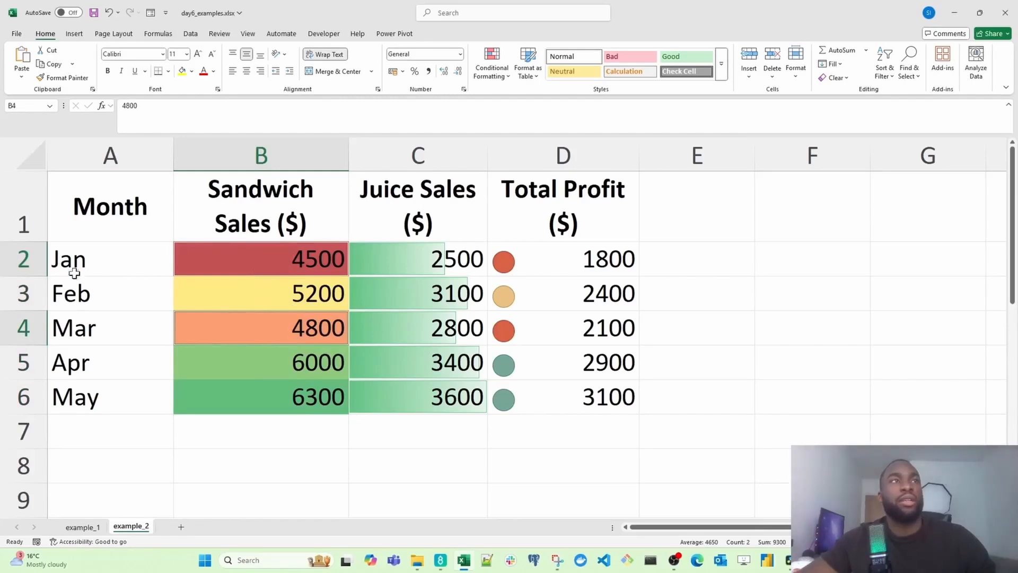
{"action": "left_click", "coordinate": [21, 292]}
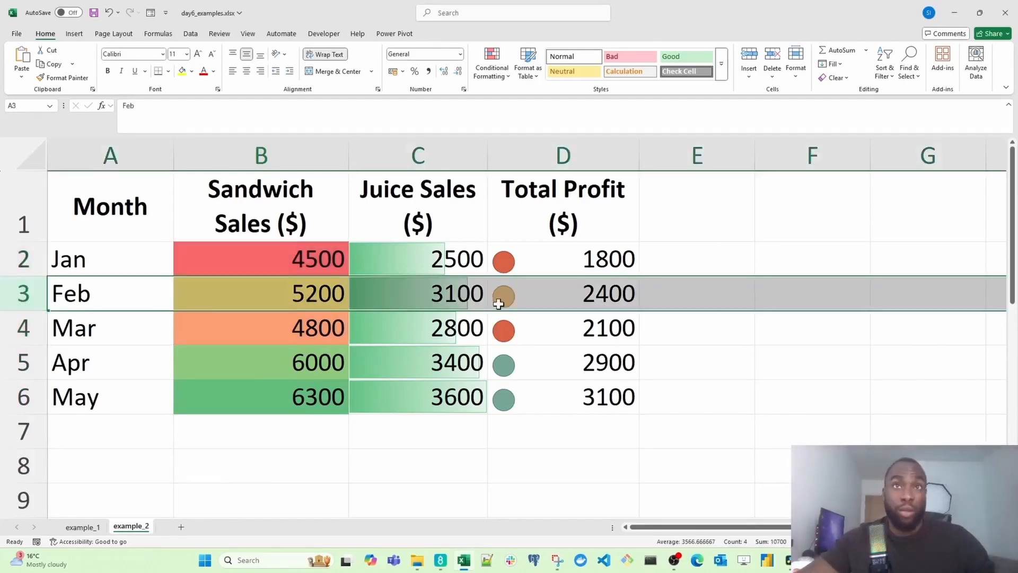
{"action": "left_click", "coordinate": [29, 362]}
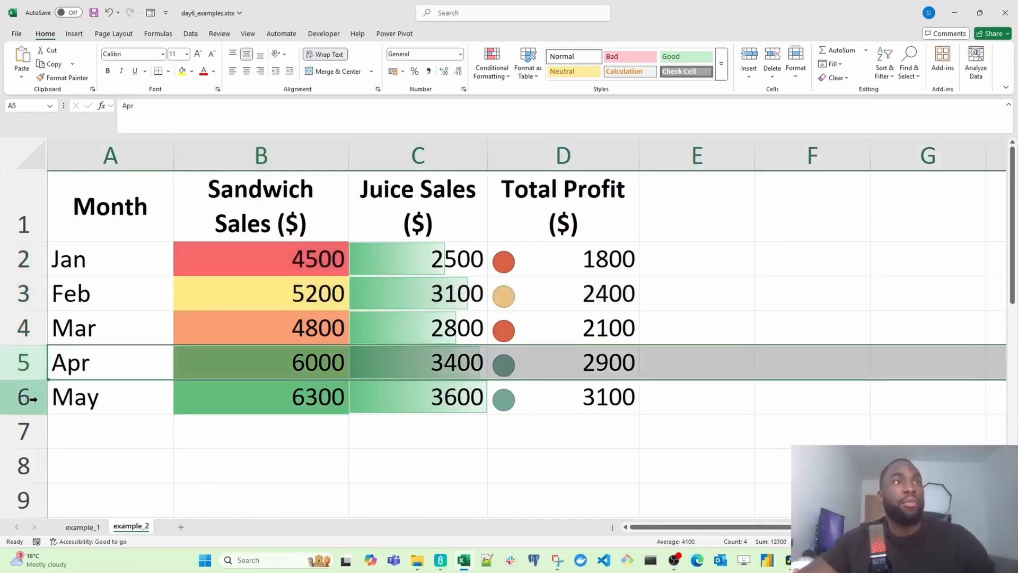
{"action": "left_click", "coordinate": [24, 396]}
{"action": "left_click", "coordinate": [27, 362], "text": "shift"}
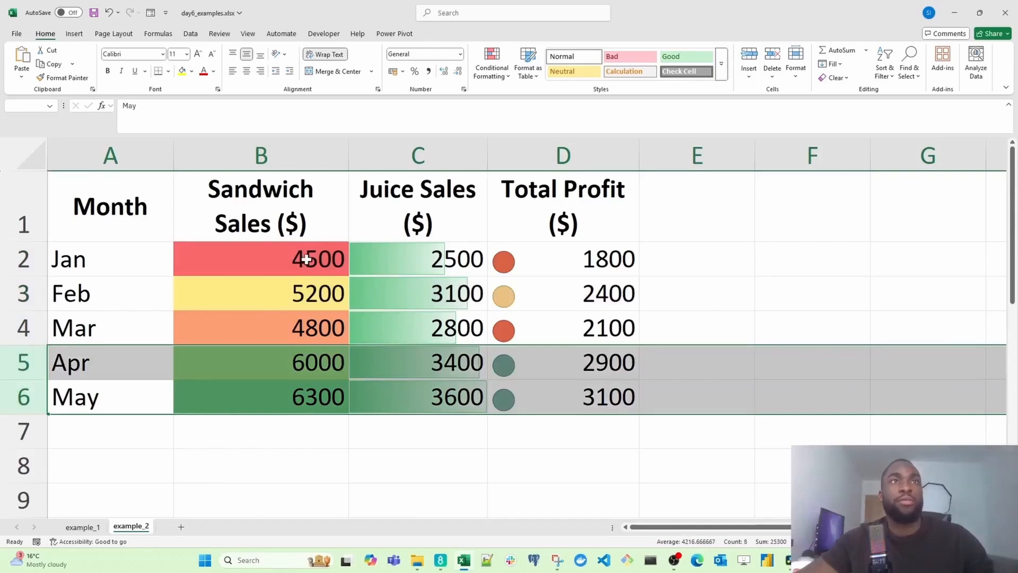
{"action": "left_click", "coordinate": [133, 207]}
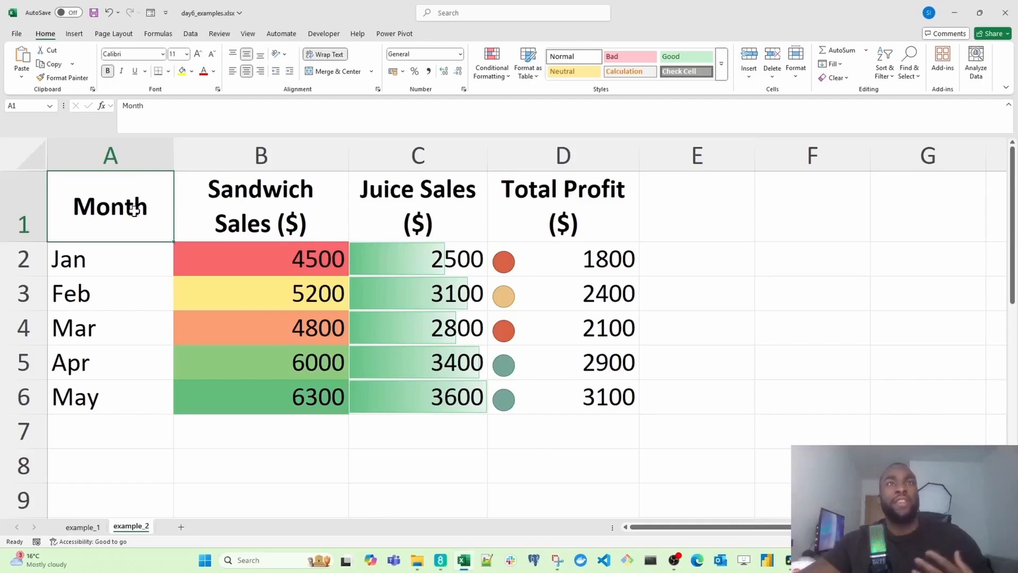
- Compare the Juice Sales, Sandwich Sales and Total Profit formatting by column, then check the April and May rows and their profits D5:D6
{"action": "left_click_drag", "start_coordinate": [408, 260], "coordinate": [408, 393]}
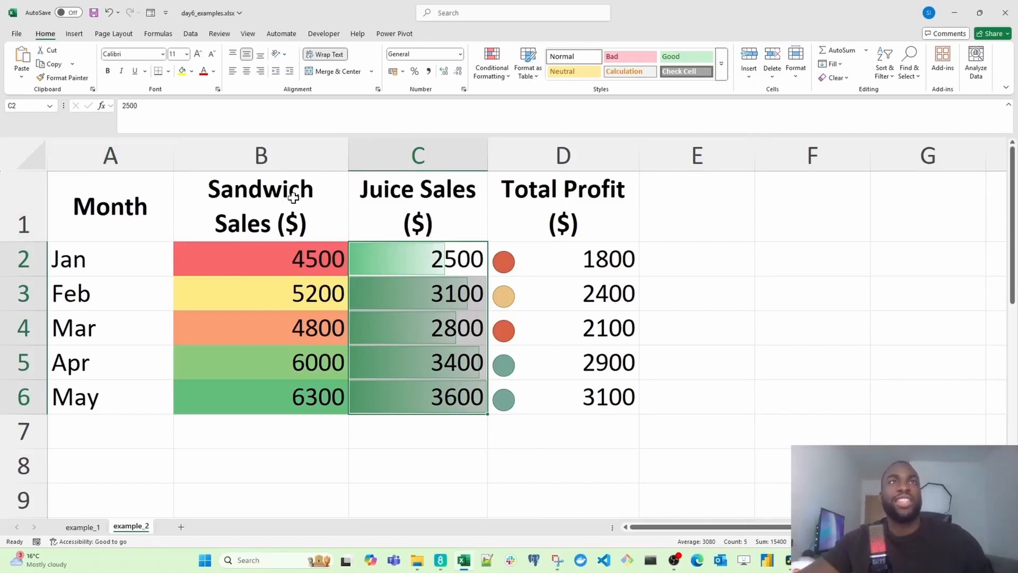
{"action": "left_click_drag", "start_coordinate": [300, 197], "coordinate": [296, 386]}
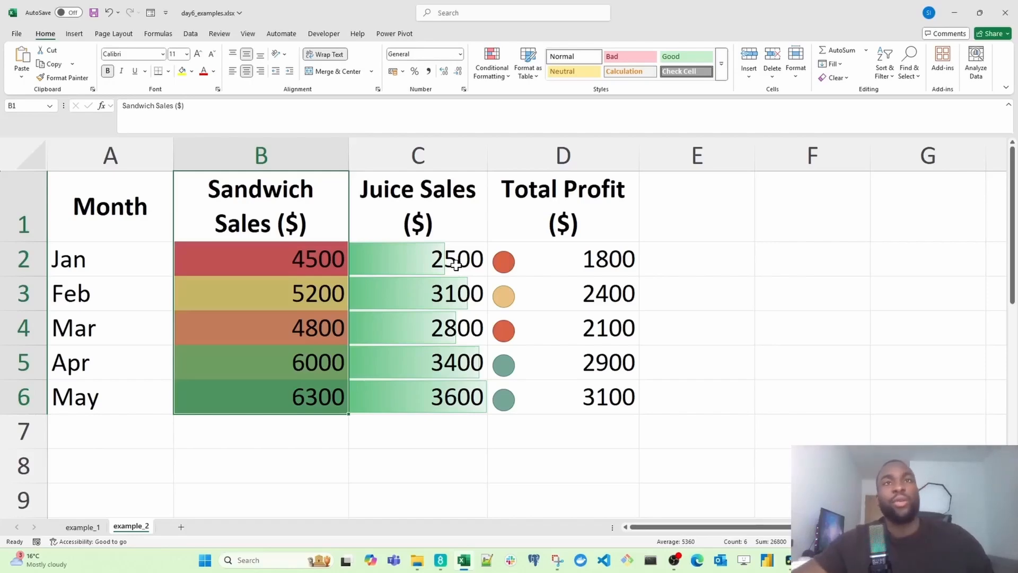
{"action": "left_click", "coordinate": [571, 250]}
{"action": "left_click_drag", "start_coordinate": [571, 250], "coordinate": [563, 391]}
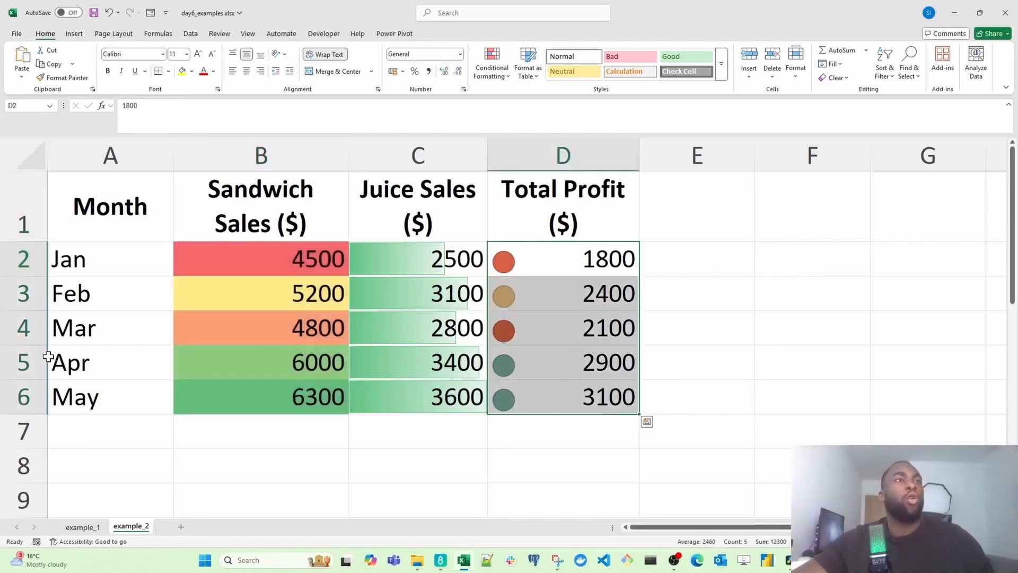
{"action": "left_click_drag", "start_coordinate": [30, 360], "coordinate": [32, 393]}
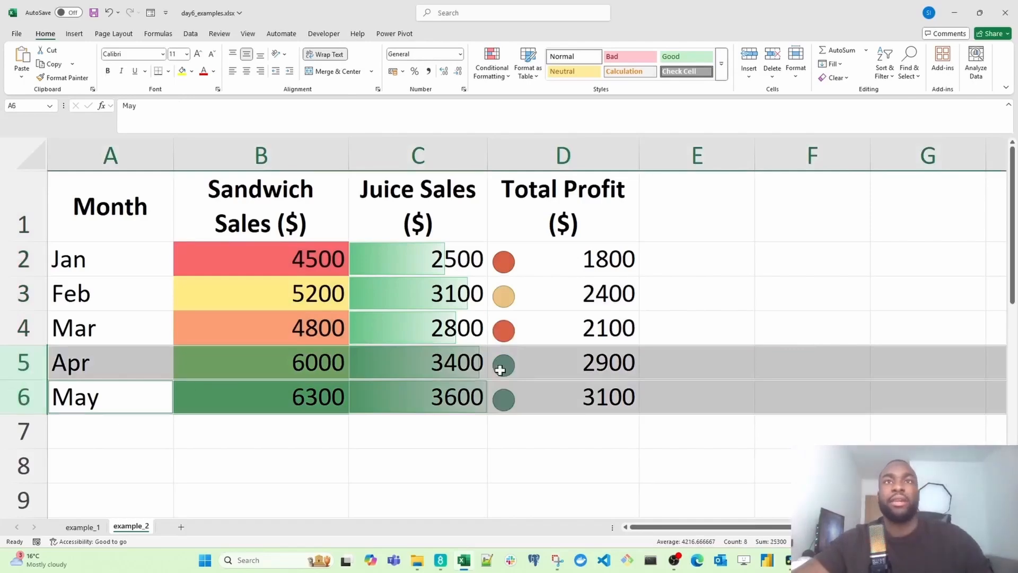
{"action": "left_click", "coordinate": [525, 365]}
{"action": "left_click_drag", "start_coordinate": [548, 365], "coordinate": [541, 386]}
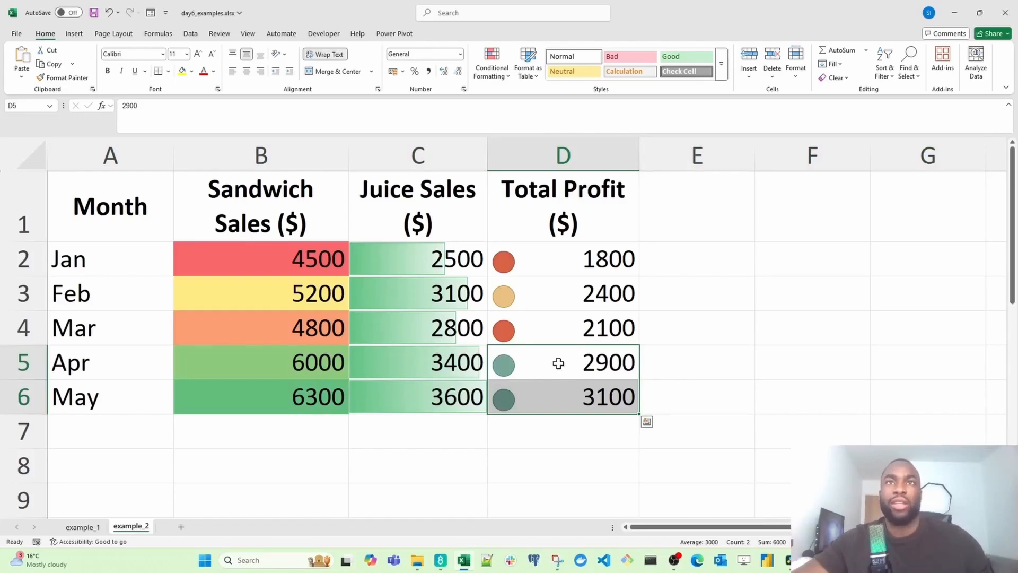
- Compare the January and March profits with April and May in column D, then review D2:D4 and Sandwich Sales B2:B4
{"action": "left_click", "coordinate": [548, 265]}
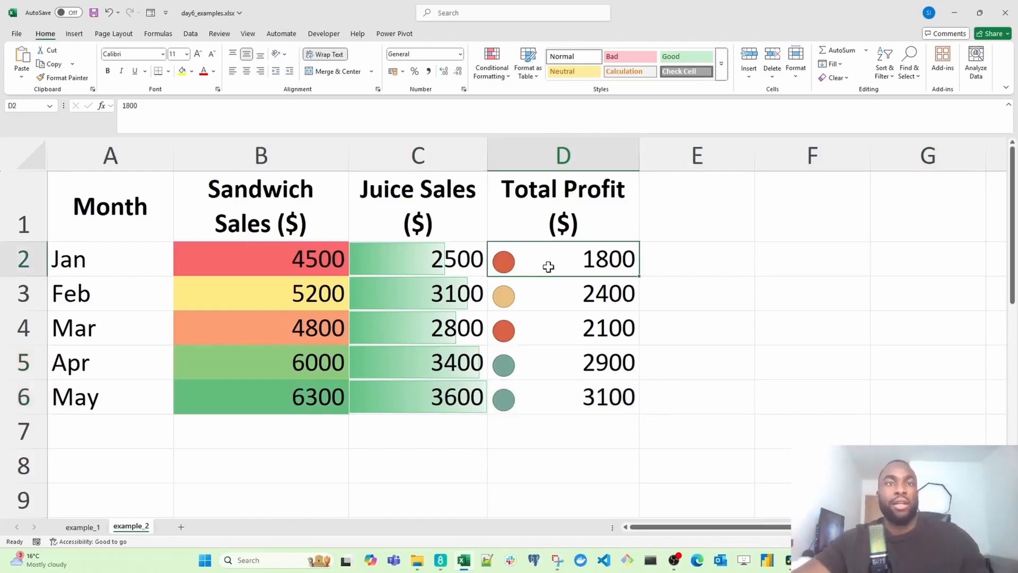
{"action": "left_click", "coordinate": [543, 321], "text": "ctrl"}
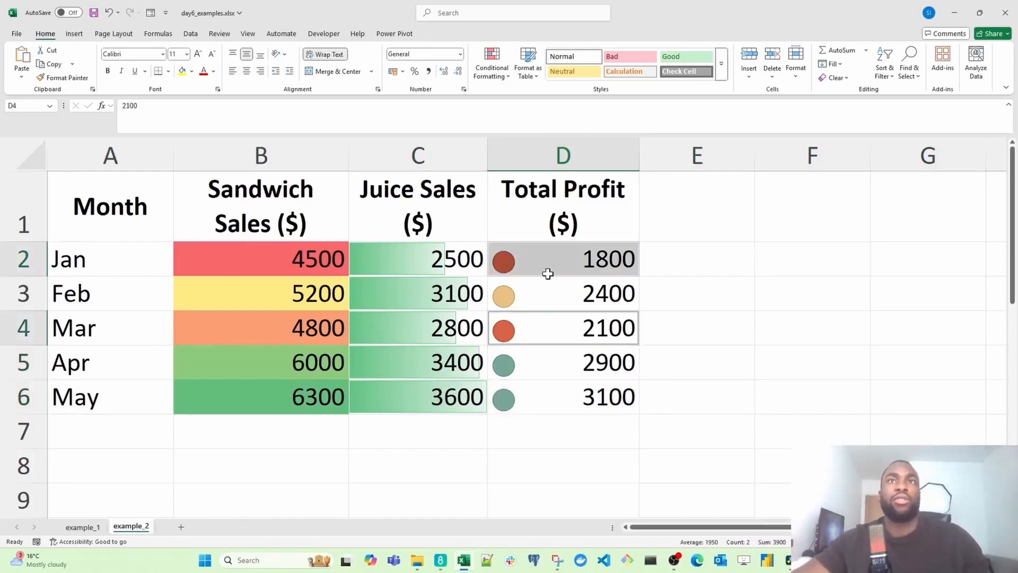
{"action": "left_click_drag", "start_coordinate": [561, 362], "coordinate": [564, 393]}
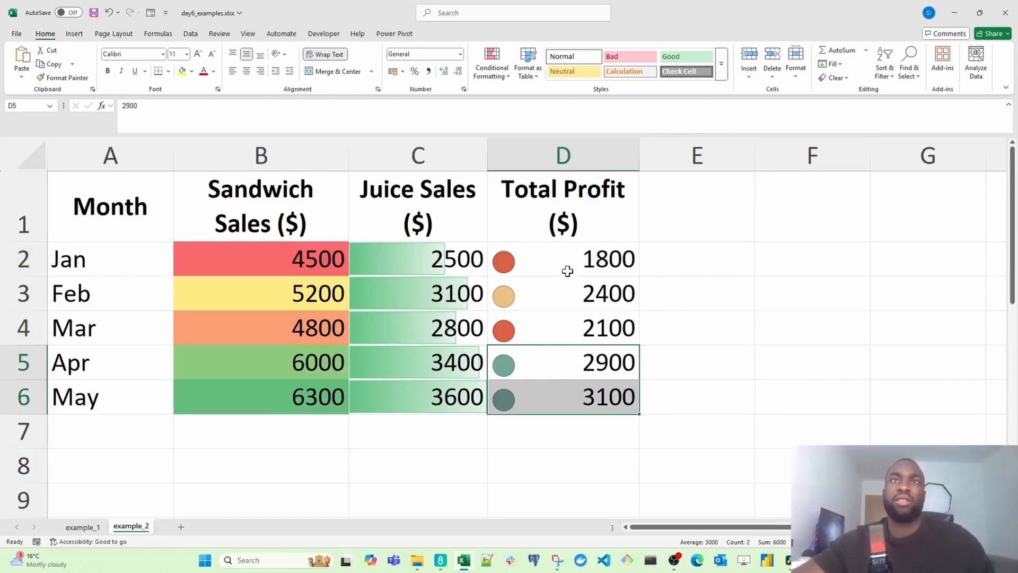
{"action": "left_click_drag", "start_coordinate": [564, 259], "coordinate": [562, 324]}
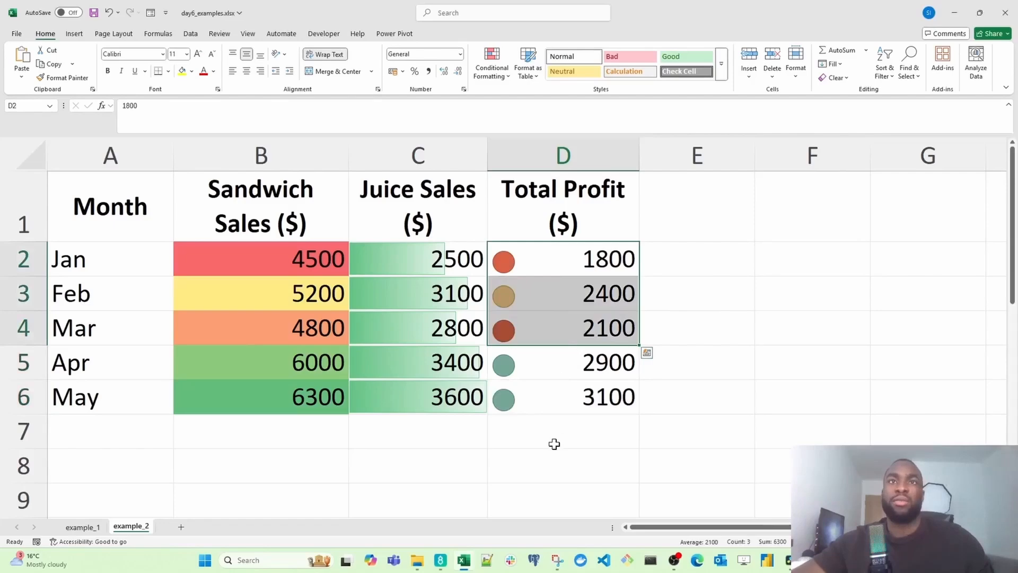
{"action": "left_click_drag", "start_coordinate": [297, 254], "coordinate": [305, 326]}
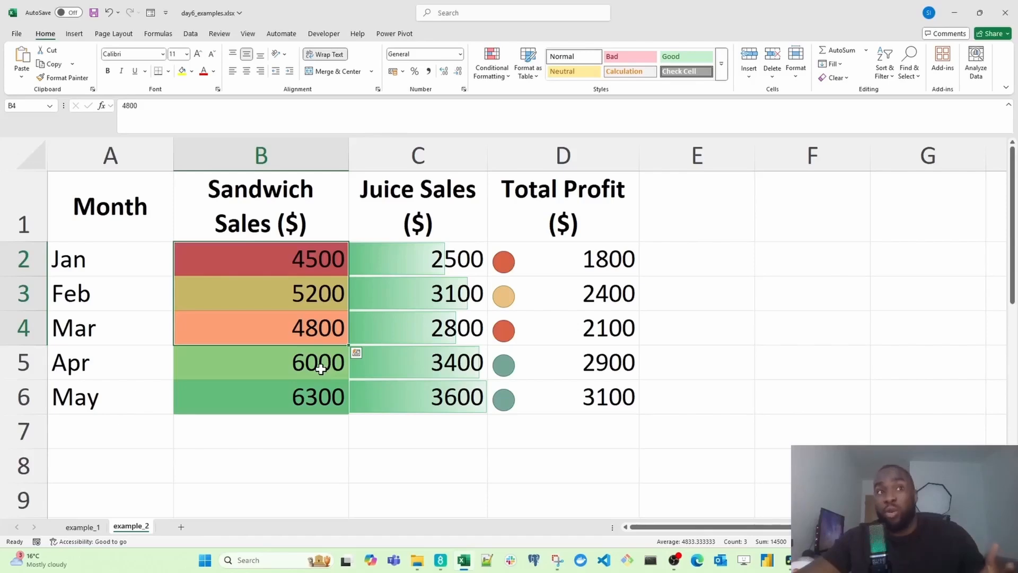
- Review the complete conditionally formatted table in A1:D6
{"action": "left_click_drag", "start_coordinate": [560, 409], "coordinate": [156, 228]}
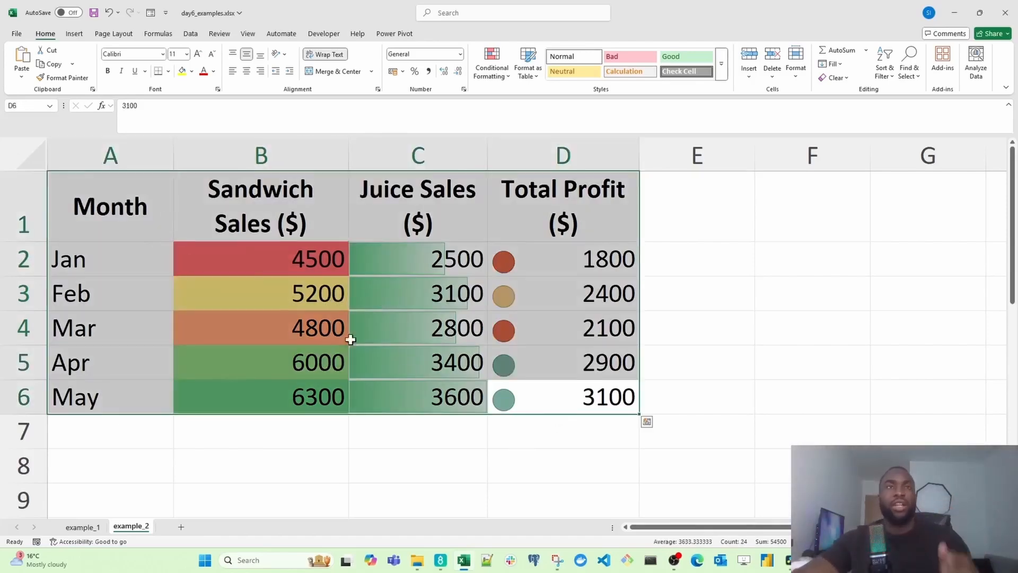
{"action": "left_click", "coordinate": [526, 375]}
{"action": "left_click_drag", "start_coordinate": [542, 390], "coordinate": [24, 130]}
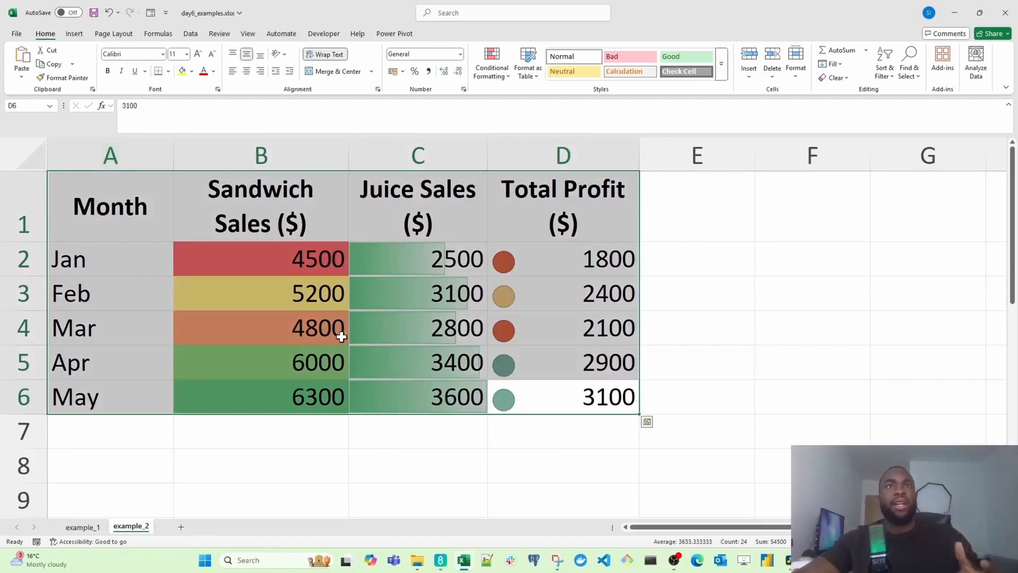
- Review the formatted values in B2:D6, then the Sandwich Sales, Total Profit and Juice Sales columns one by one
{"action": "left_click", "coordinate": [543, 396]}
{"action": "left_click", "coordinate": [319, 251], "text": "shift"}
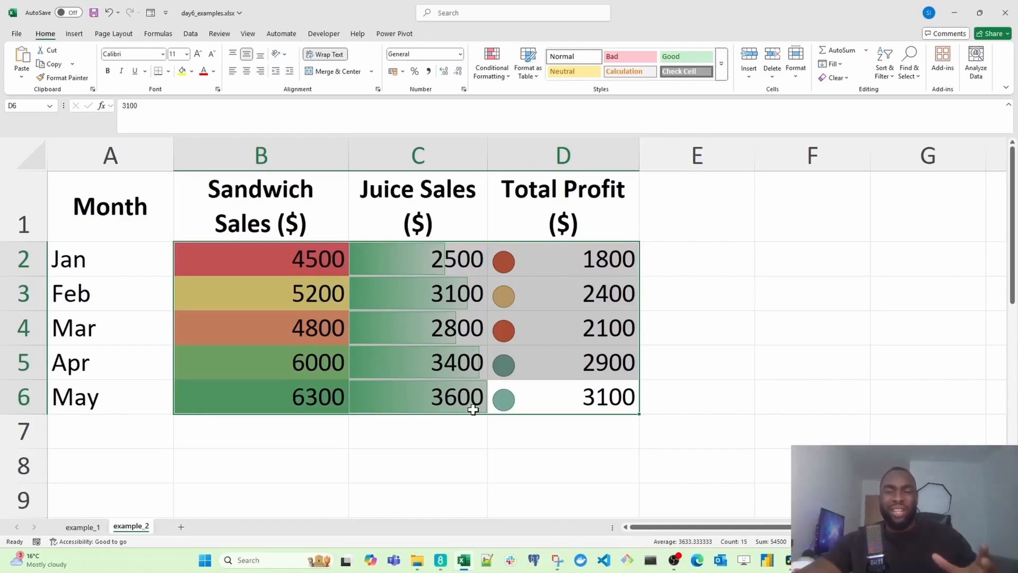
{"action": "left_click", "coordinate": [554, 388]}
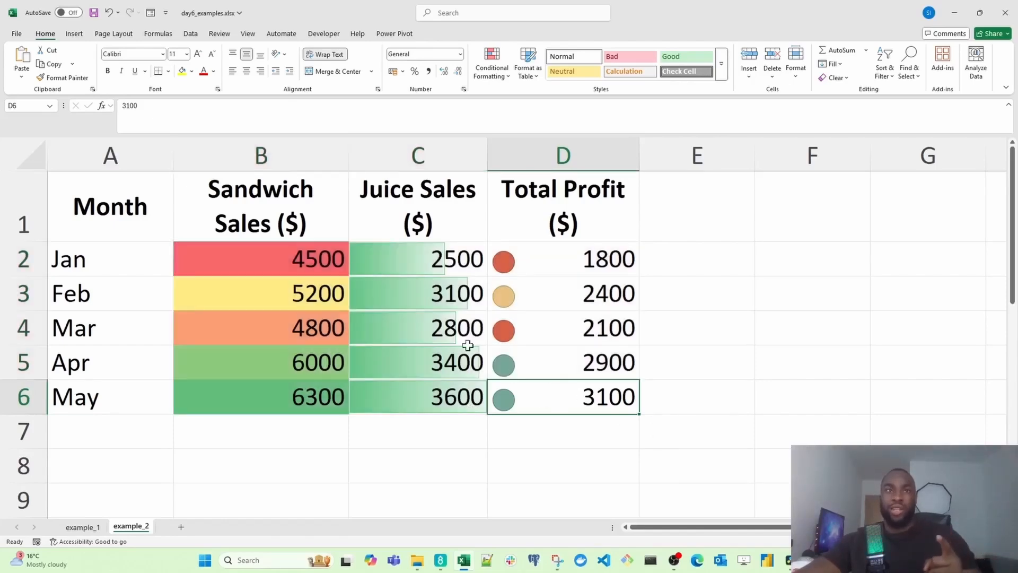
{"action": "left_click_drag", "start_coordinate": [296, 256], "coordinate": [313, 406]}
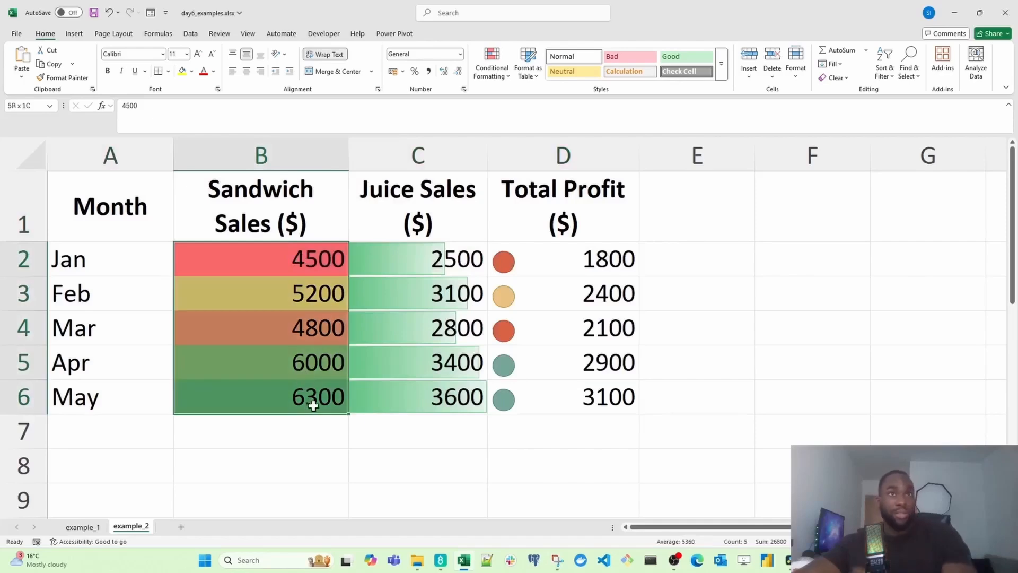
{"action": "left_click_drag", "start_coordinate": [529, 262], "coordinate": [536, 395]}
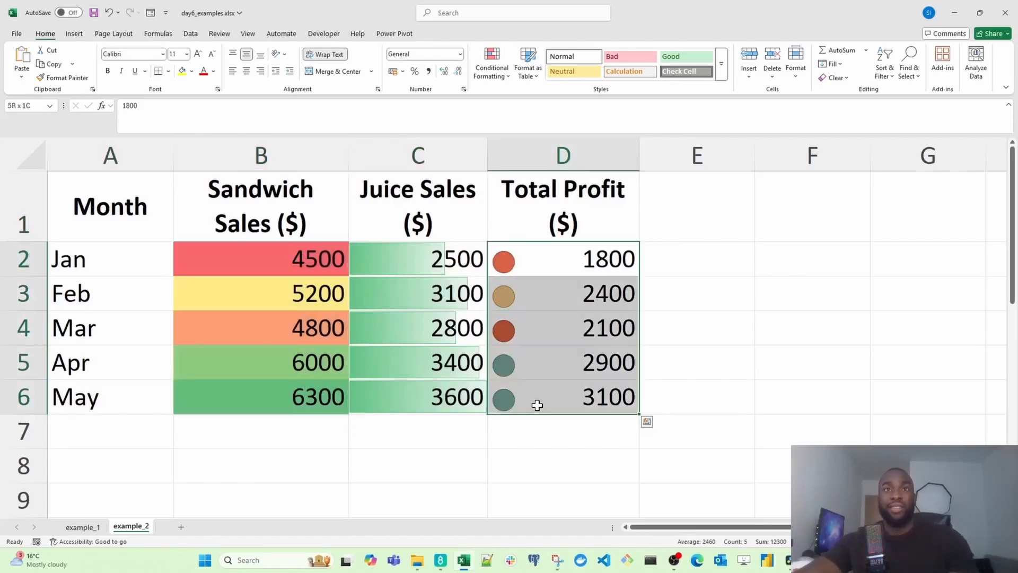
{"action": "left_click_drag", "start_coordinate": [438, 258], "coordinate": [438, 389]}
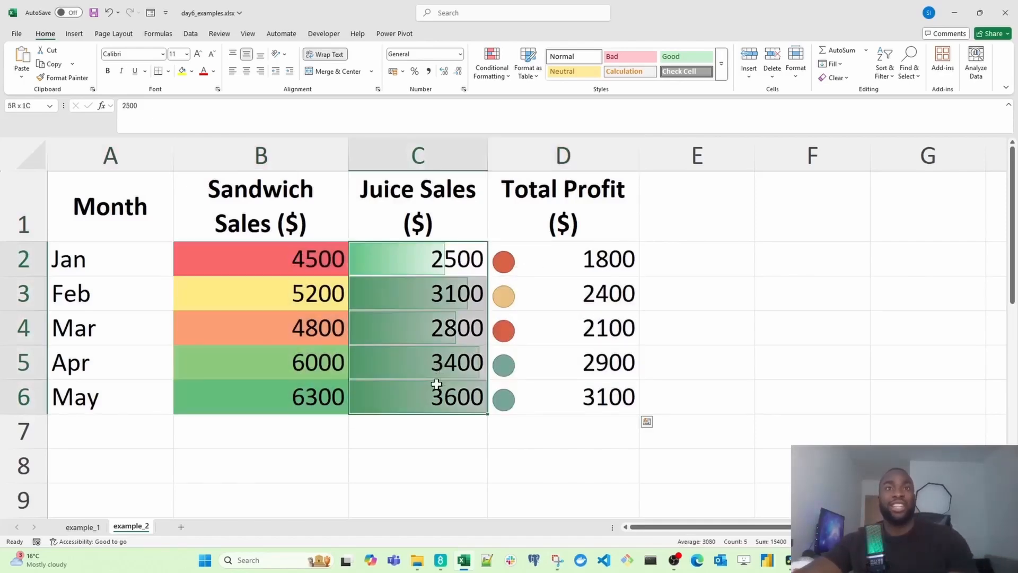
{"action": "left_click", "coordinate": [522, 420]}
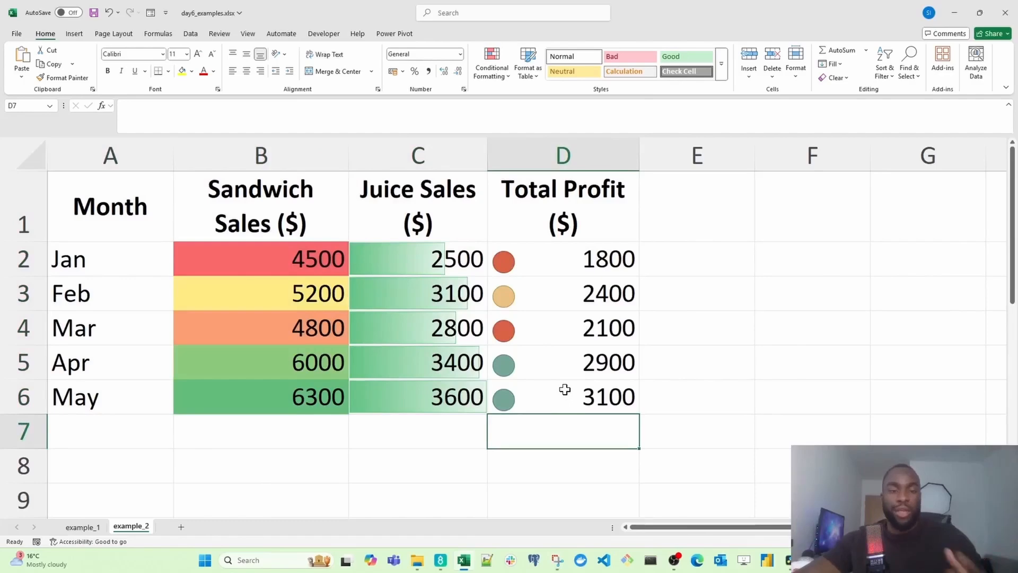
- Clear the conditional formatting rules from only the January and February values in B2:D3
{"action": "left_click_drag", "start_coordinate": [297, 259], "coordinate": [556, 307]}
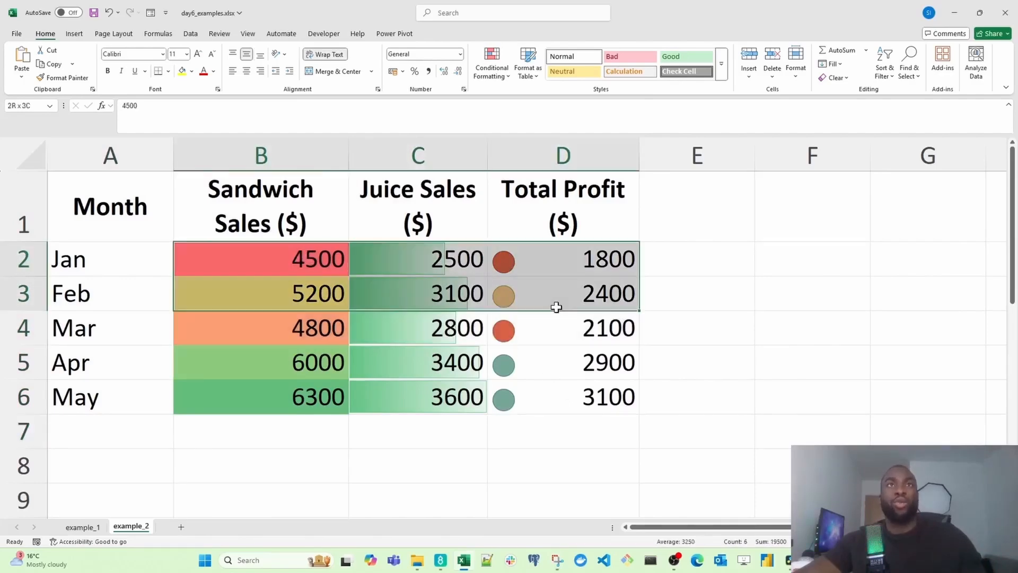
{"action": "left_click", "coordinate": [492, 69]}
{"action": "mouse_move", "coordinate": [514, 103]}
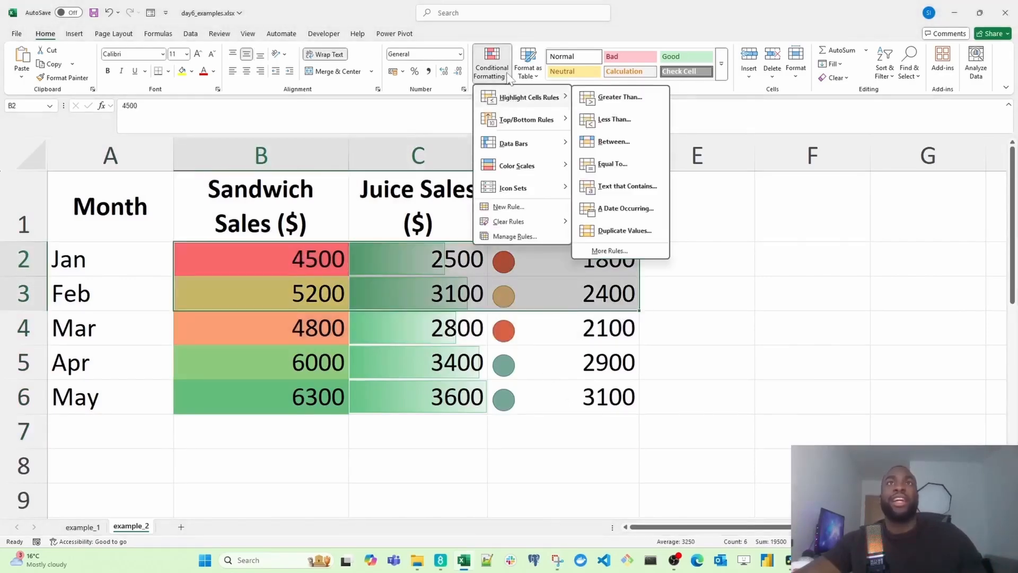
{"action": "mouse_move", "coordinate": [530, 228]}
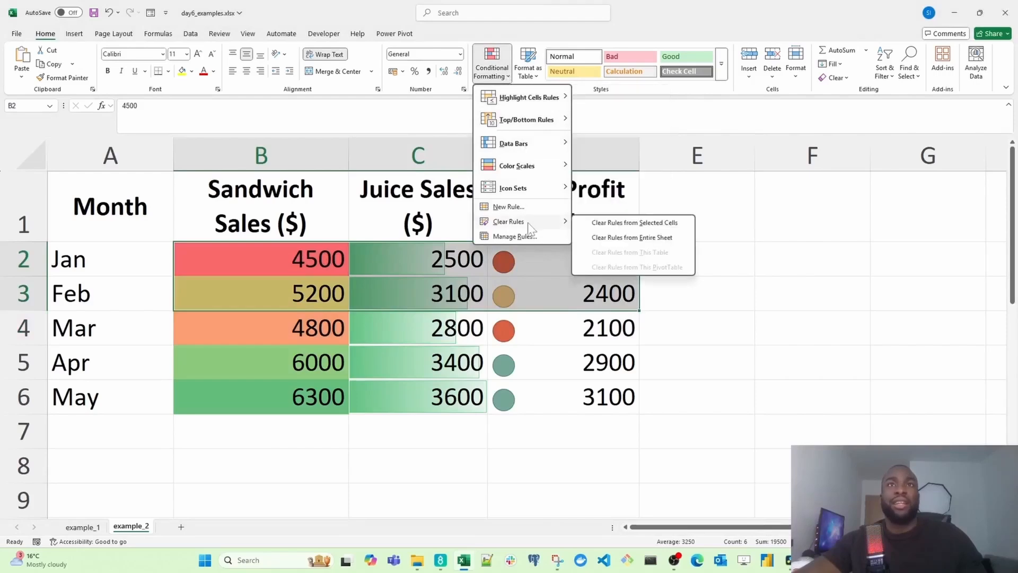
{"action": "left_click", "coordinate": [678, 227]}
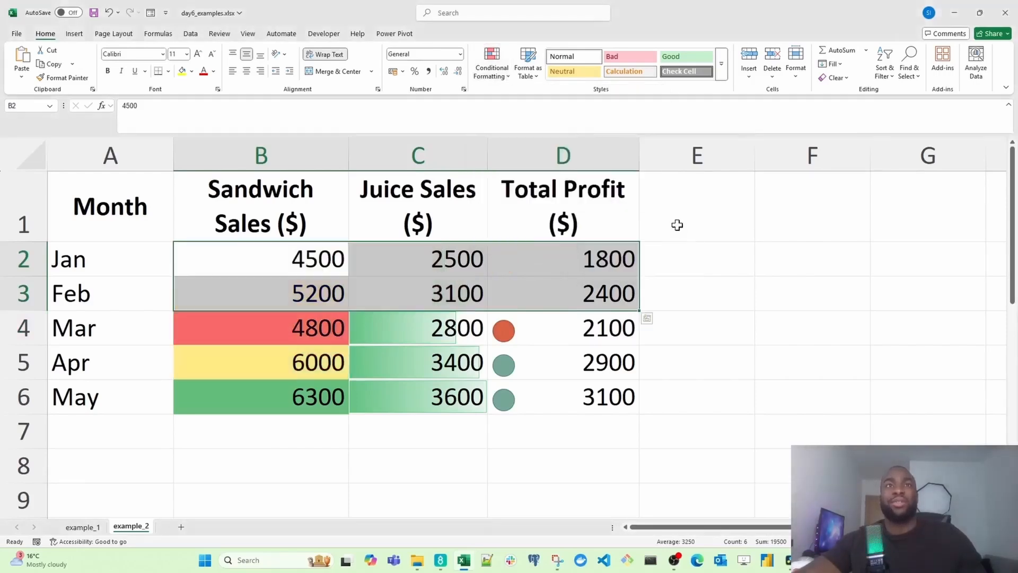
- Check the January and February values in B2:D3, then undo the clearing of their rules
{"action": "left_click", "coordinate": [675, 260]}
{"action": "left_click", "coordinate": [267, 255]}
{"action": "left_click_drag", "start_coordinate": [382, 278], "coordinate": [538, 308]}
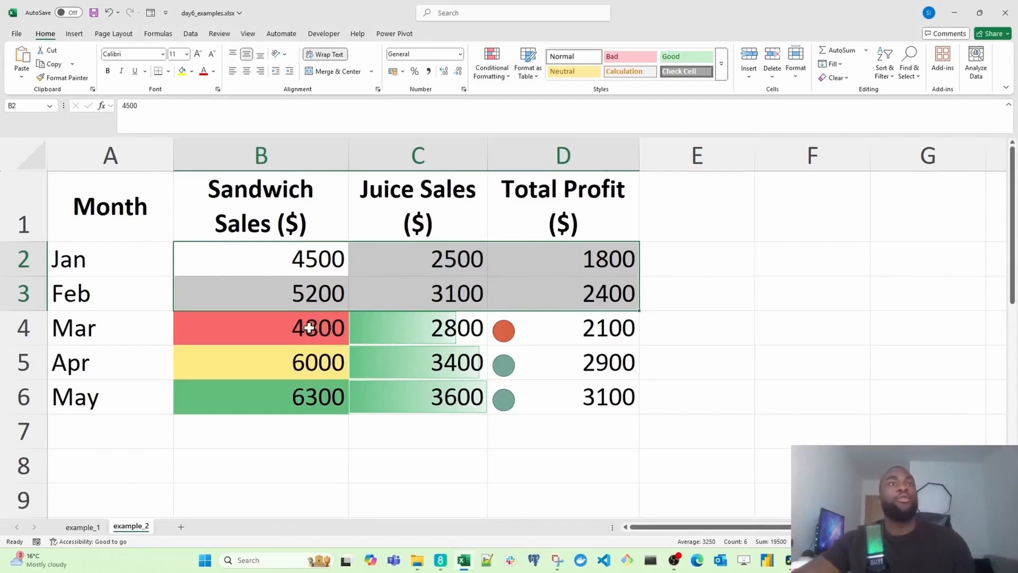
{"action": "left_click", "coordinate": [287, 264]}
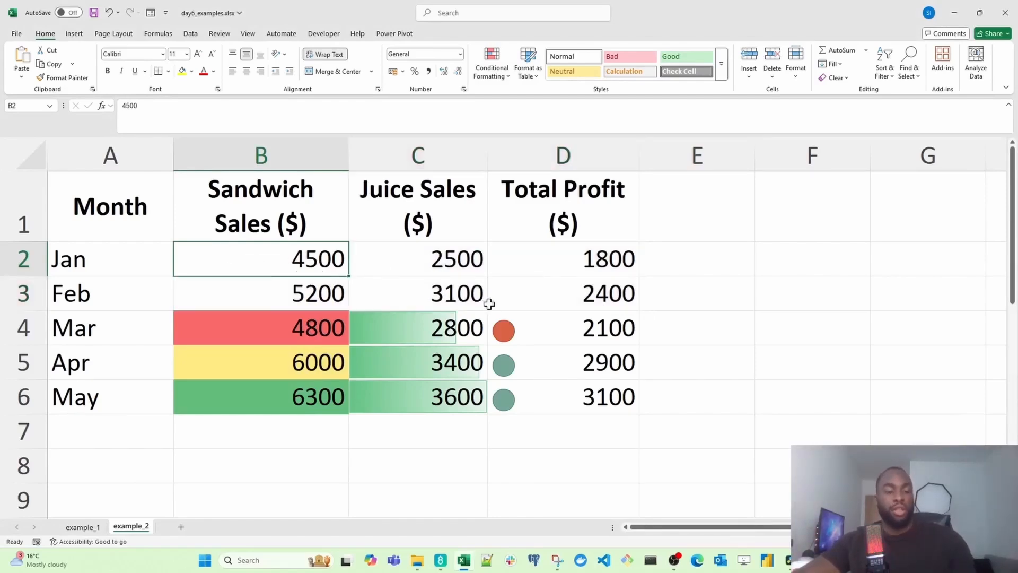
{"action": "key", "text": "ctrl+z"}
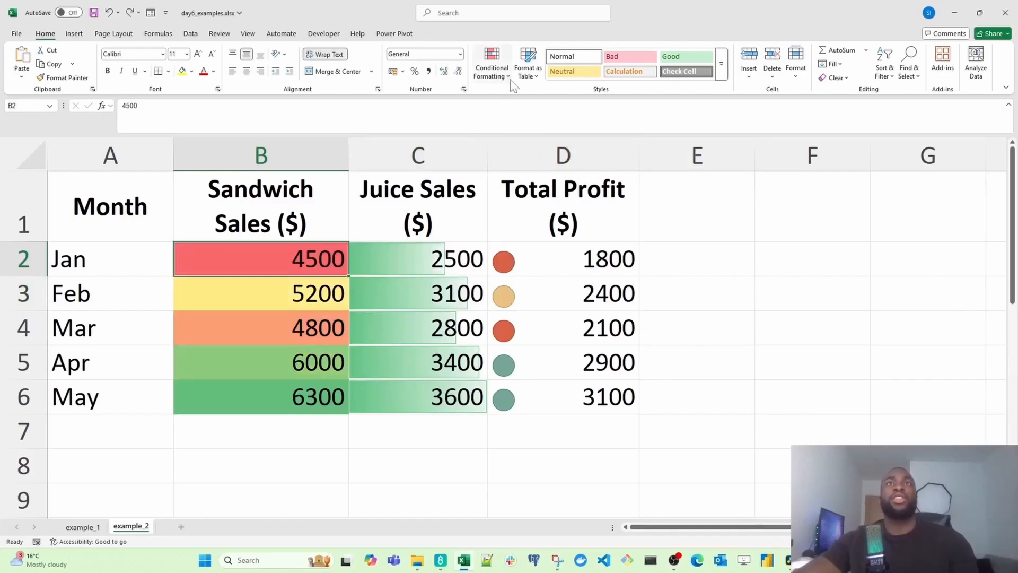
- Clear the conditional formatting rules from the entire example_2 sheet and check the table in A1:D6
{"action": "left_click", "coordinate": [508, 78]}
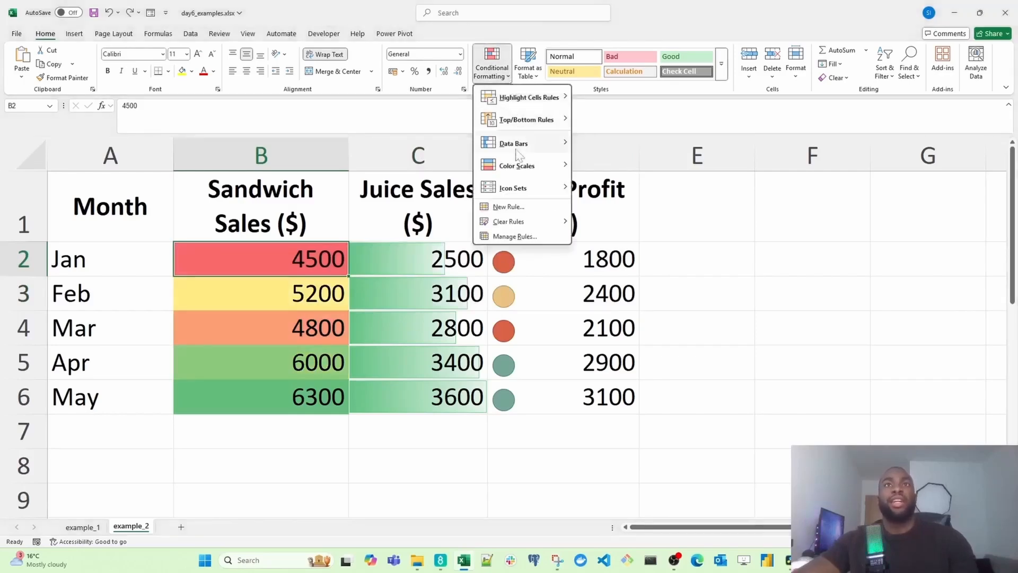
{"action": "mouse_move", "coordinate": [541, 222]}
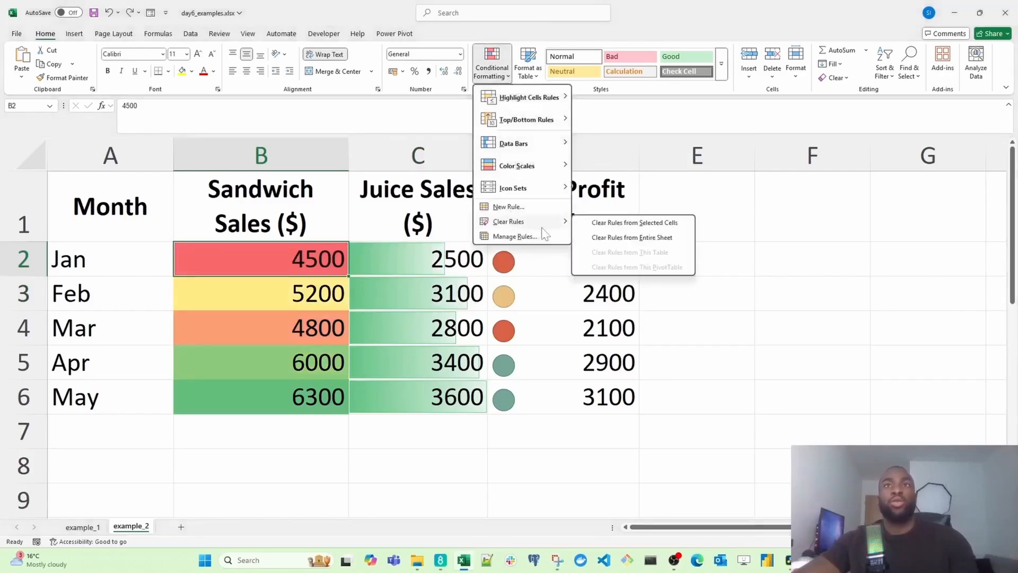
{"action": "left_click", "coordinate": [679, 240]}
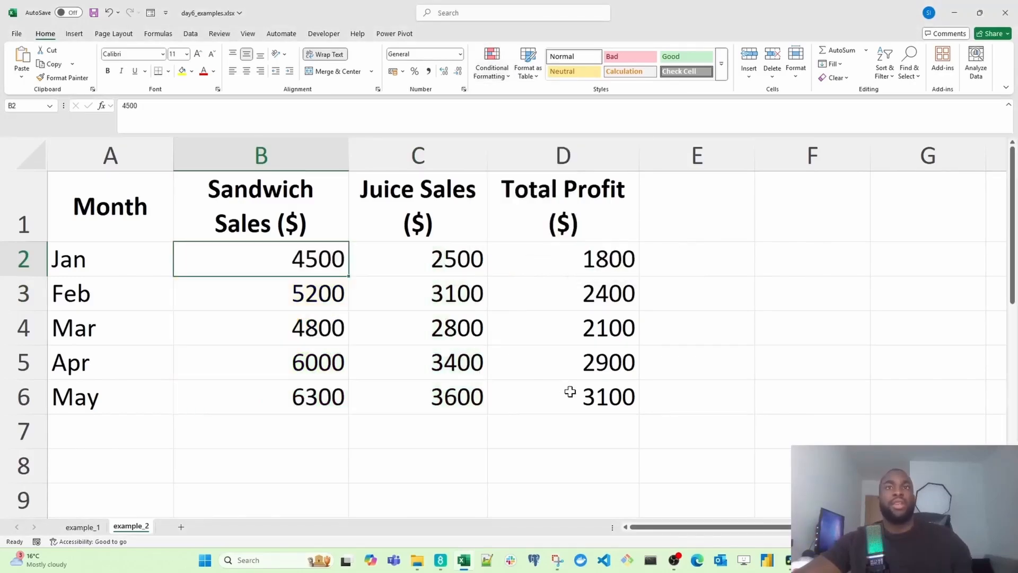
{"action": "left_click_drag", "start_coordinate": [568, 391], "coordinate": [164, 175]}
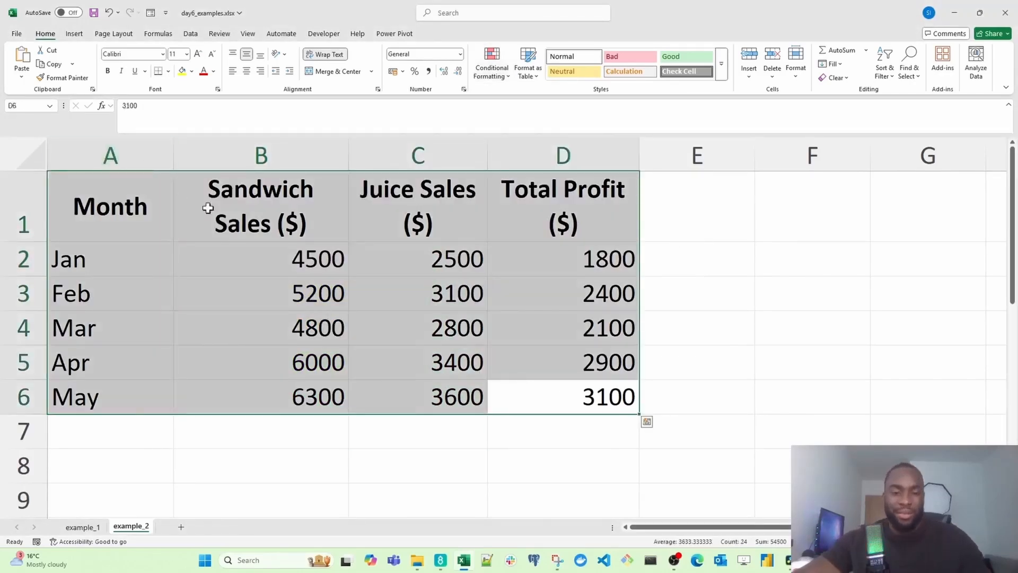